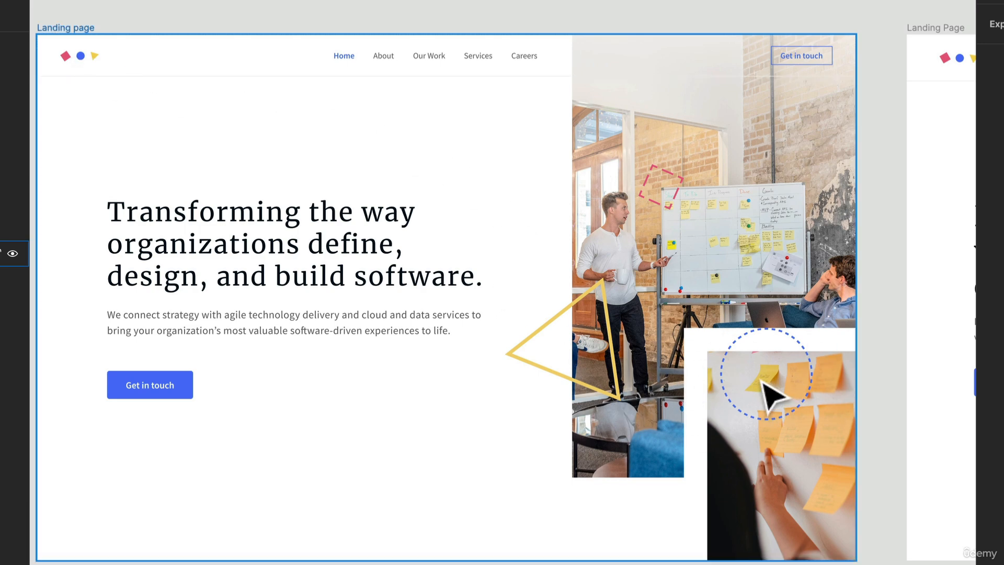
Copy the logo from the second landing page's header and paste it into the Imagery frame.
left_click_drag(774, 397, 34, 371)
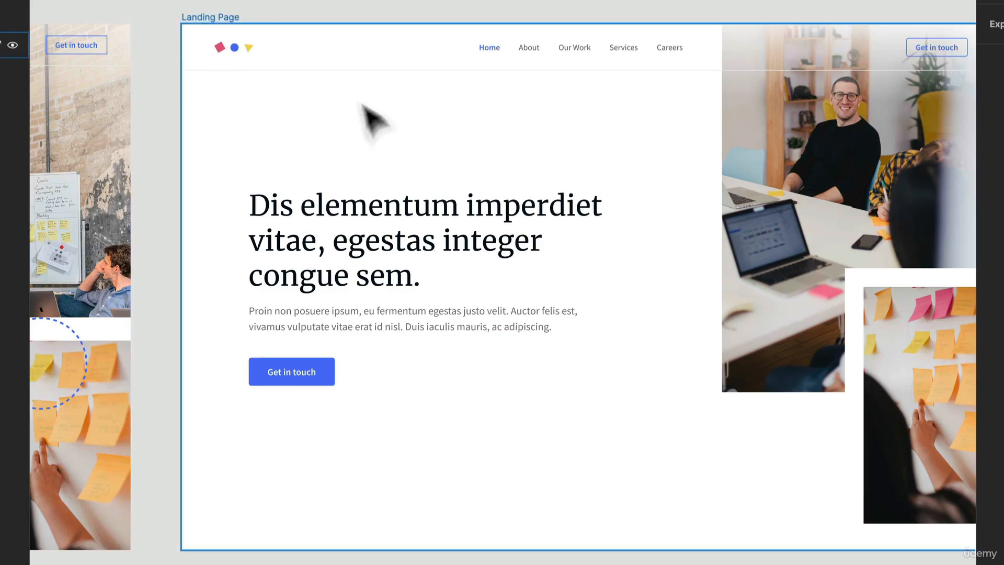
scroll(280, 31, "up", 3)
left_click(204, 52)
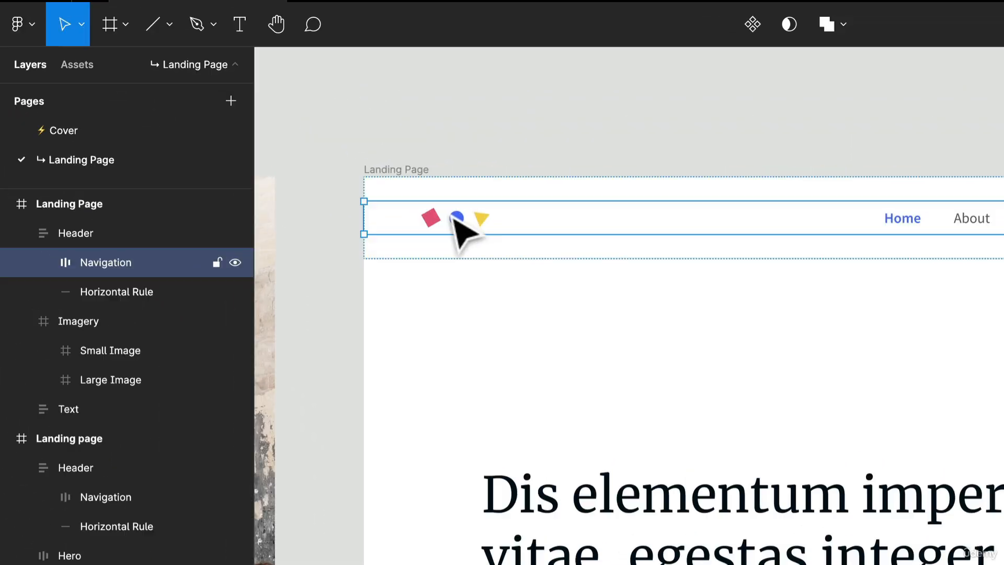
left_click(206, 59)
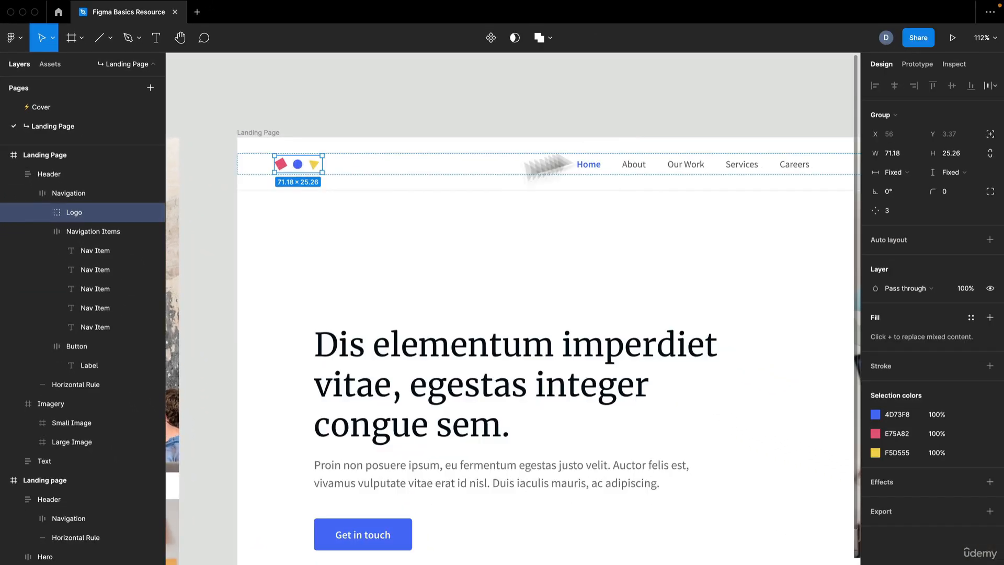
scroll(717, 430, "right", 10)
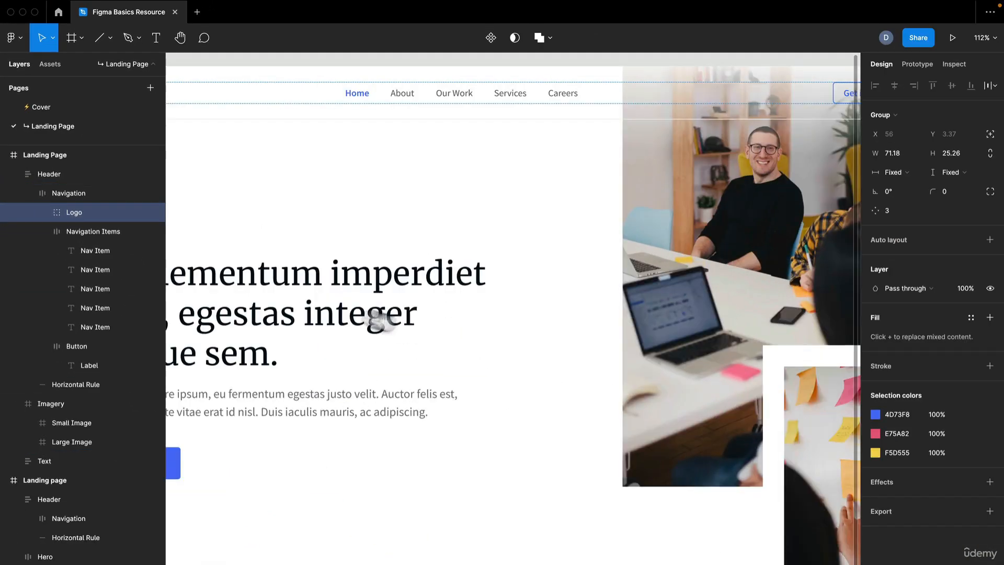
left_click(439, 270)
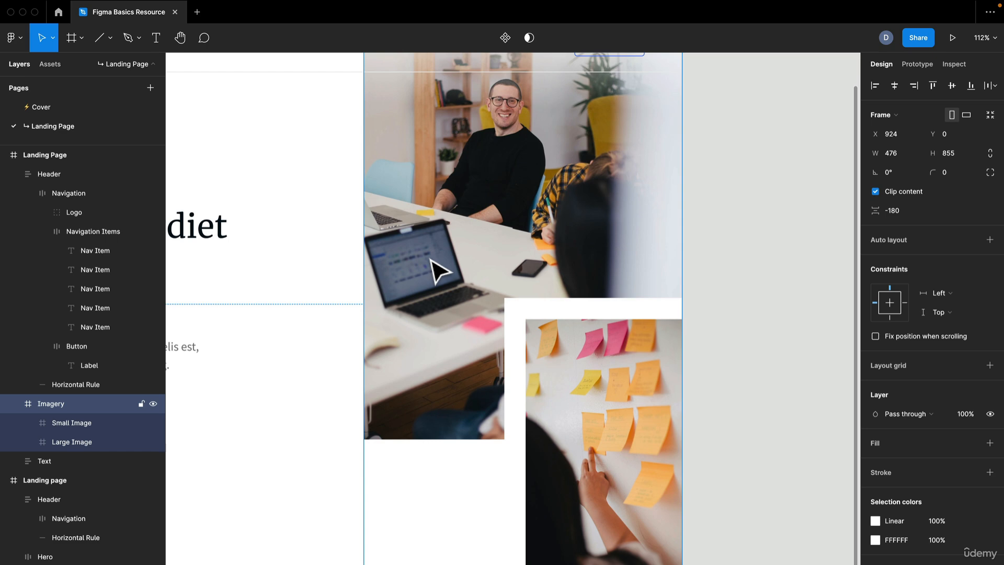
key("super+v")
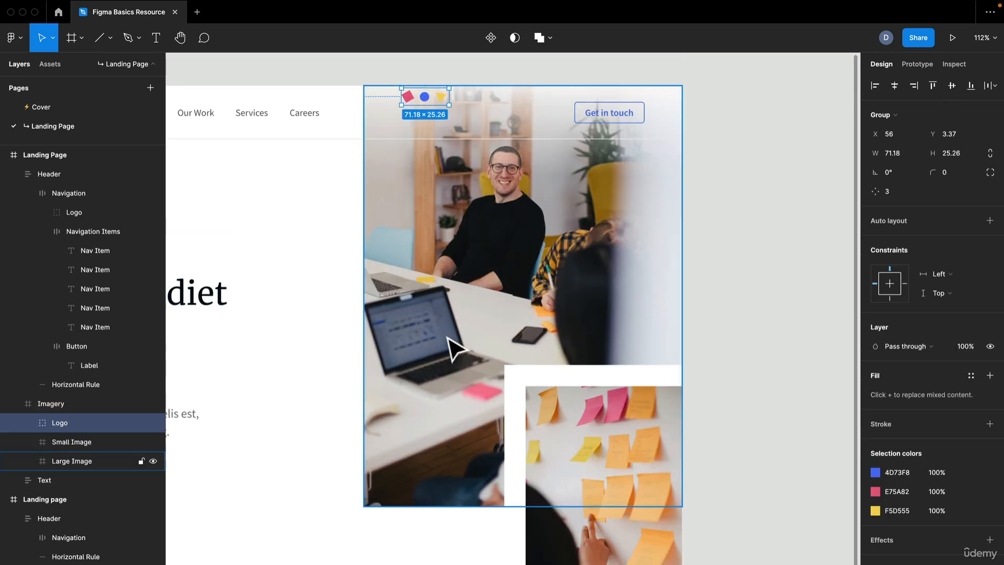
Nudge the pasted logo down onto the laptop screen in the large image.
scroll(454, 348, "up", 2)
key("shift+Down")
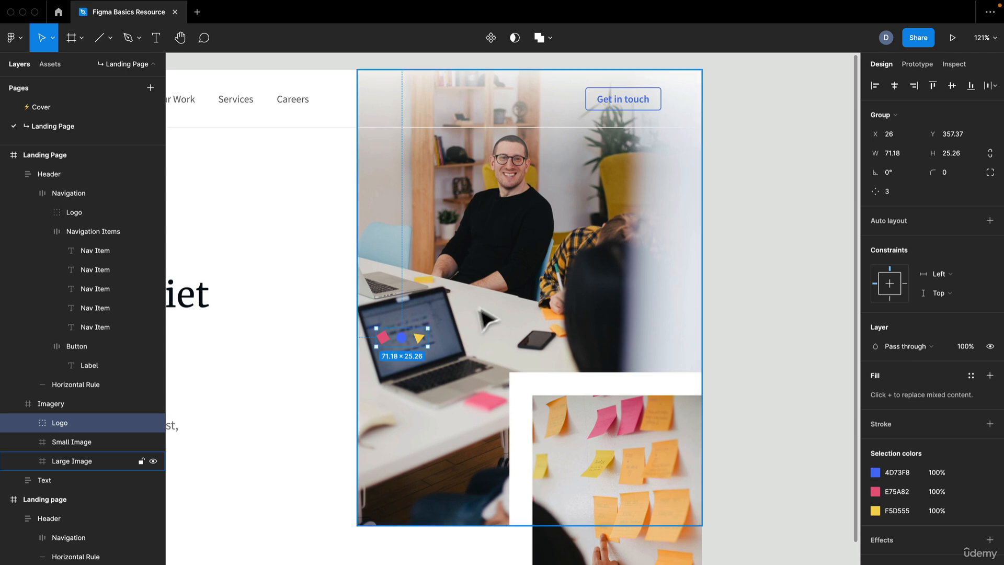
Turn off Clip content on the Imagery frame.
left_click(518, 294)
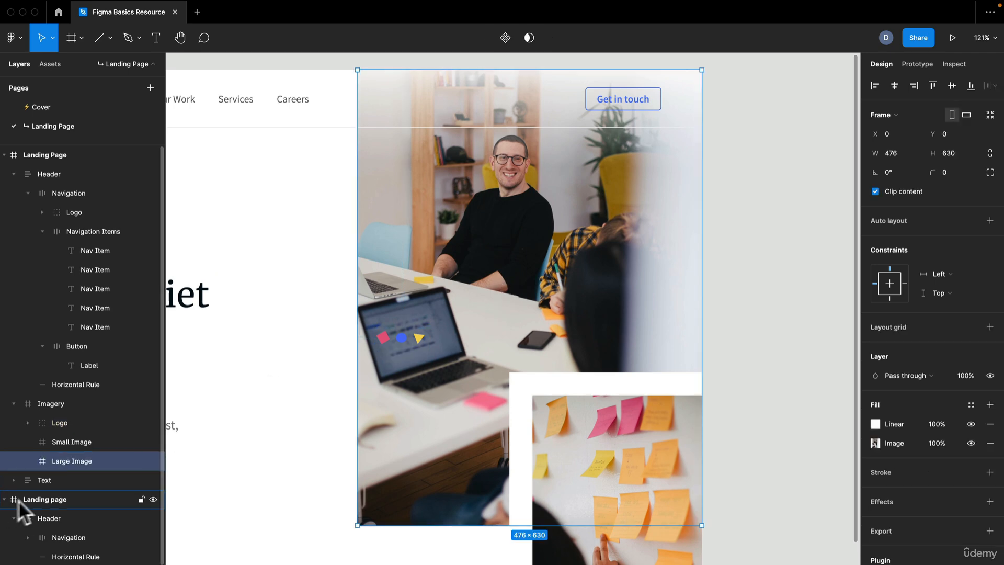
left_click(51, 403)
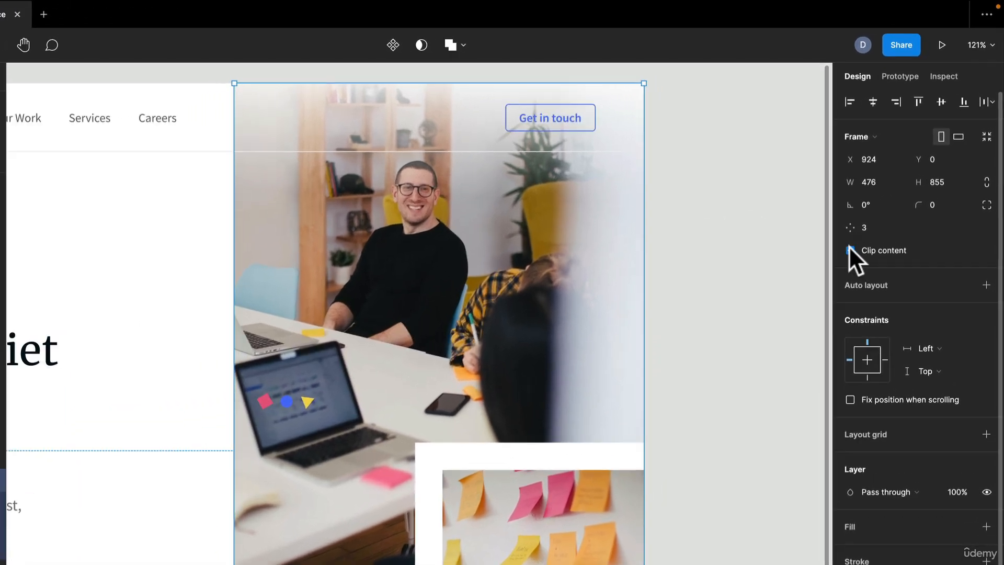
left_click(850, 250)
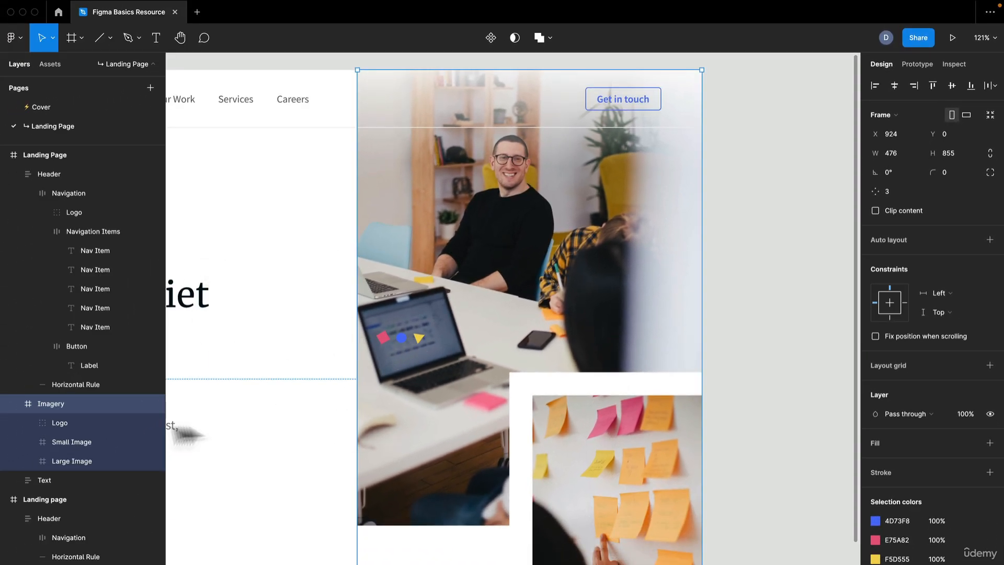
Ungroup the pasted logo into its separate triangle, circle and square shapes.
left_click(101, 423)
scroll(406, 373, "up", 5)
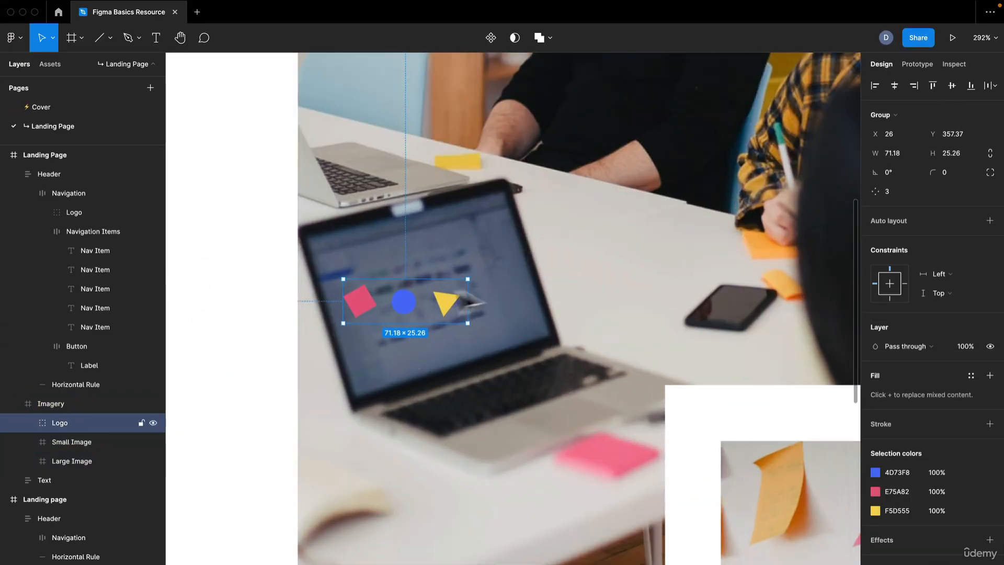
scroll(413, 309, "up", 1)
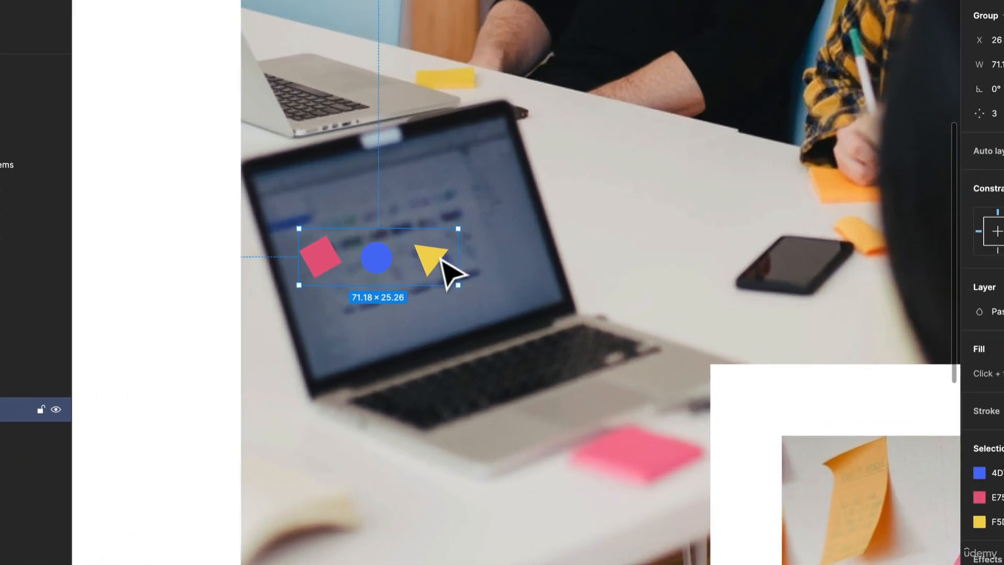
right_click(453, 301)
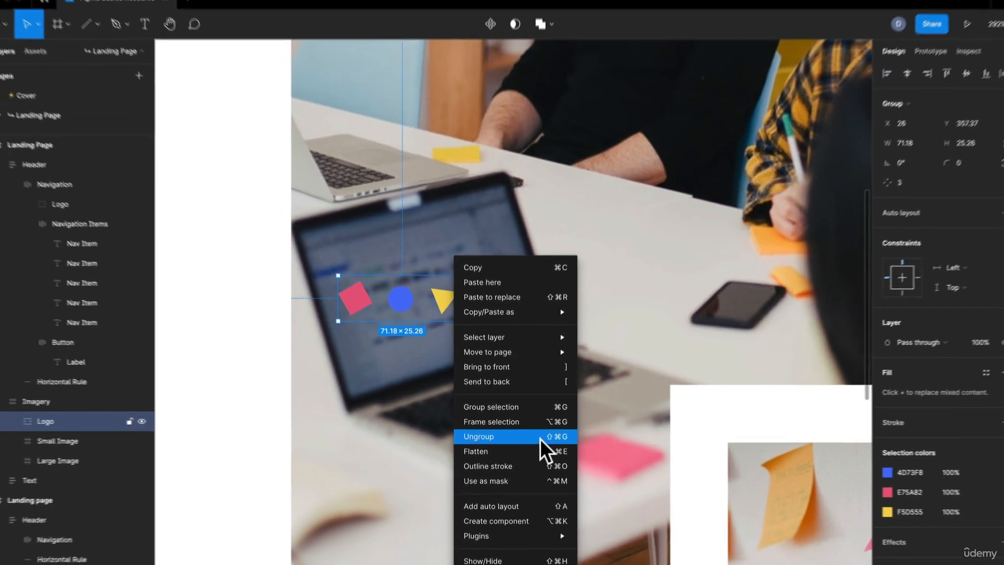
left_click(534, 434)
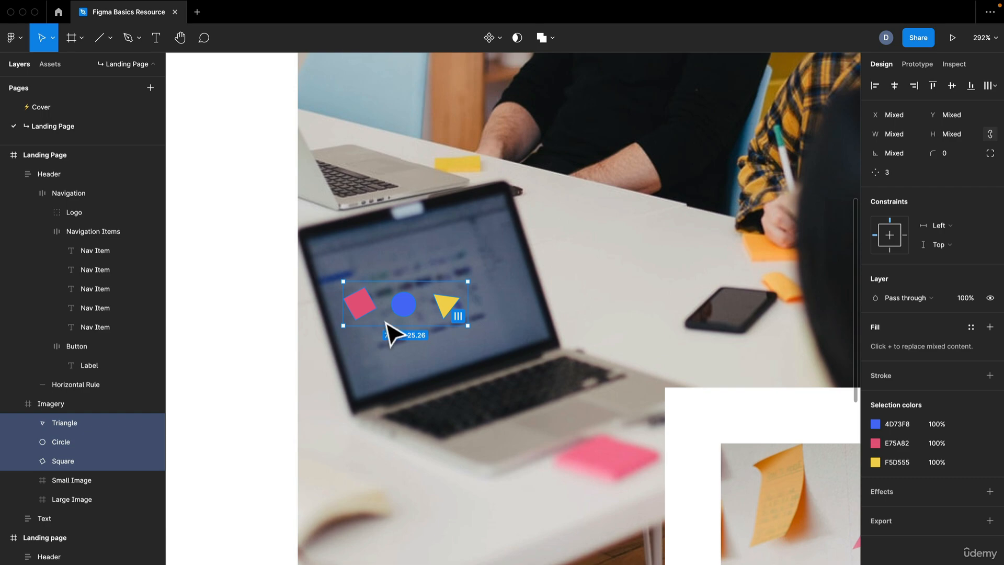
Move the pink square onto the man's head, enlarging it to about 113 × 113 and rotating it about -60°.
scroll(390, 335, "down", 10)
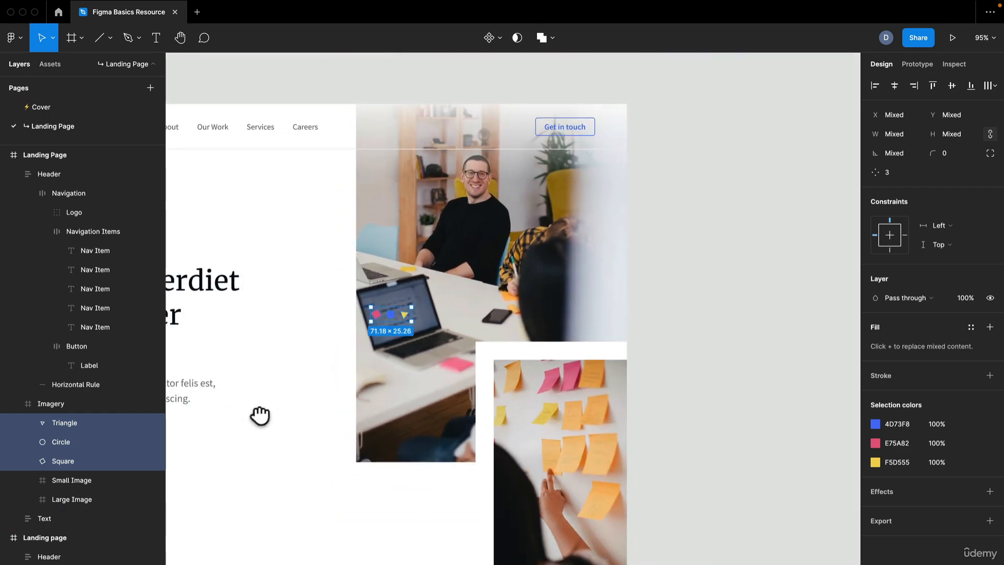
scroll(259, 415, "right", 5)
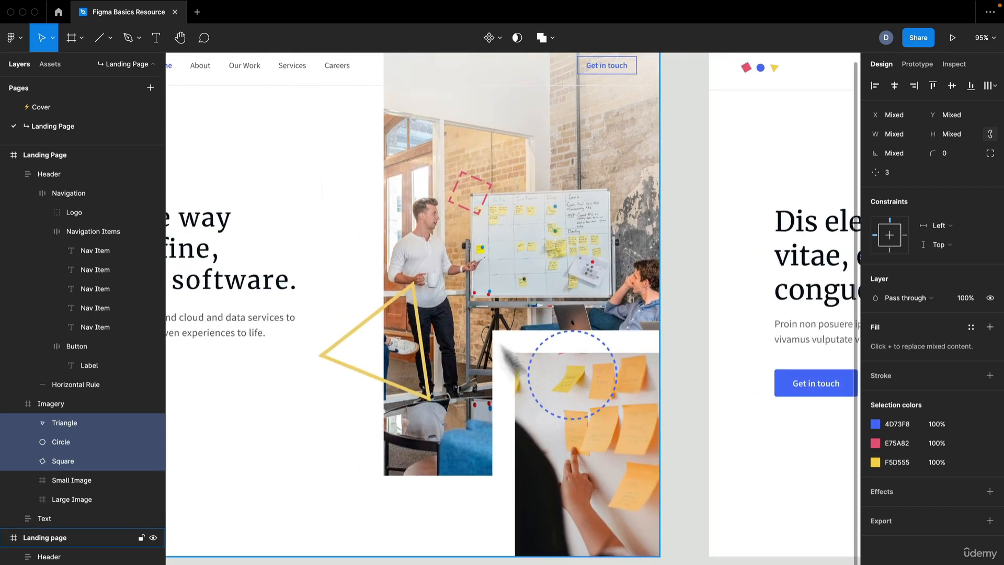
scroll(526, 175, "up", 1)
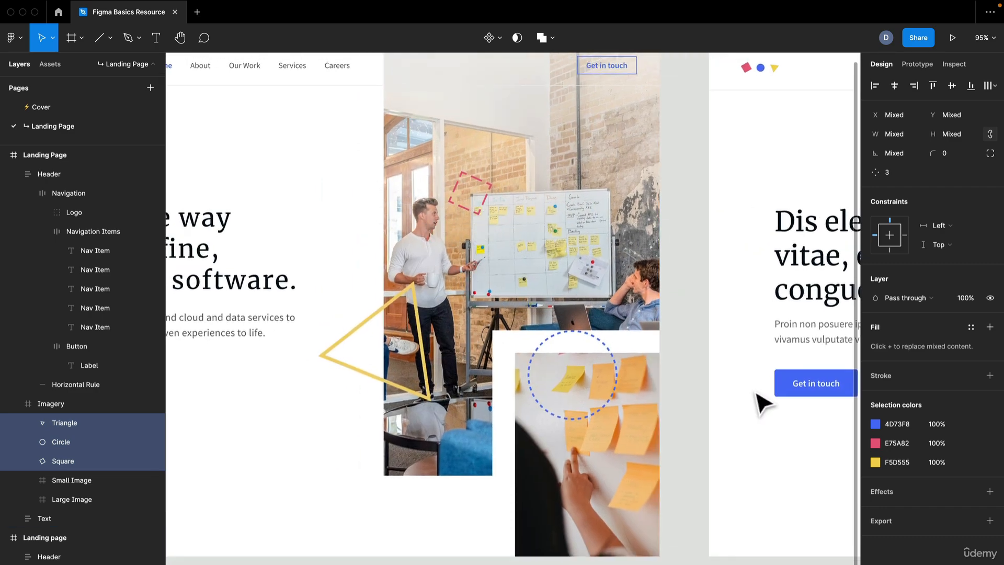
mouse_move(767, 399)
left_mouse_down()
mouse_move(519, 376)
mouse_move(575, 350)
mouse_move(554, 361)
mouse_move(185, 338)
left_mouse_up()
left_click_drag(627, 334, 315, 367)
scroll(453, 253, "up", 10)
scroll(452, 253, "down", 12)
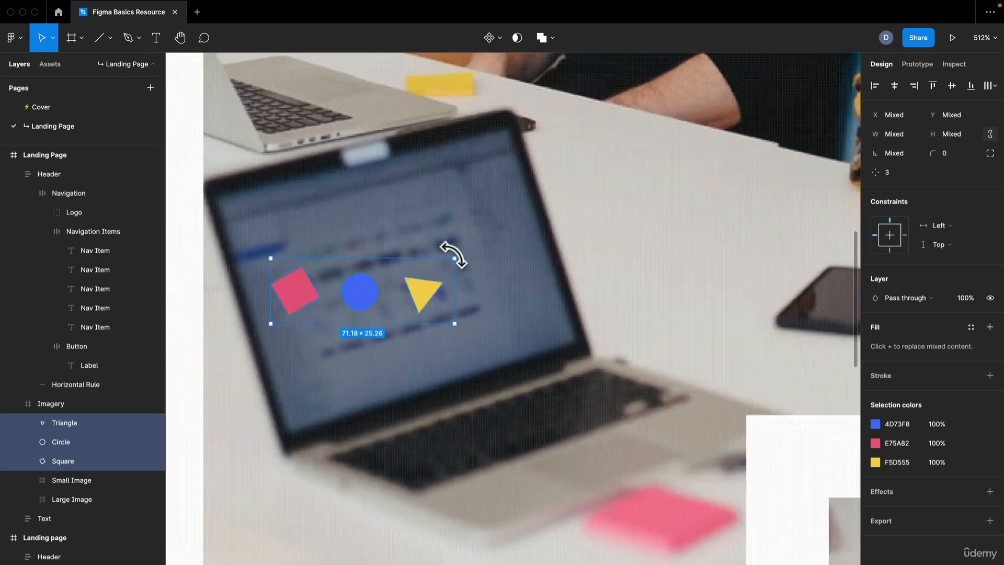
scroll(443, 253, "up", 8)
left_click_drag(444, 253, 306, 406)
scroll(306, 406, "down", 2)
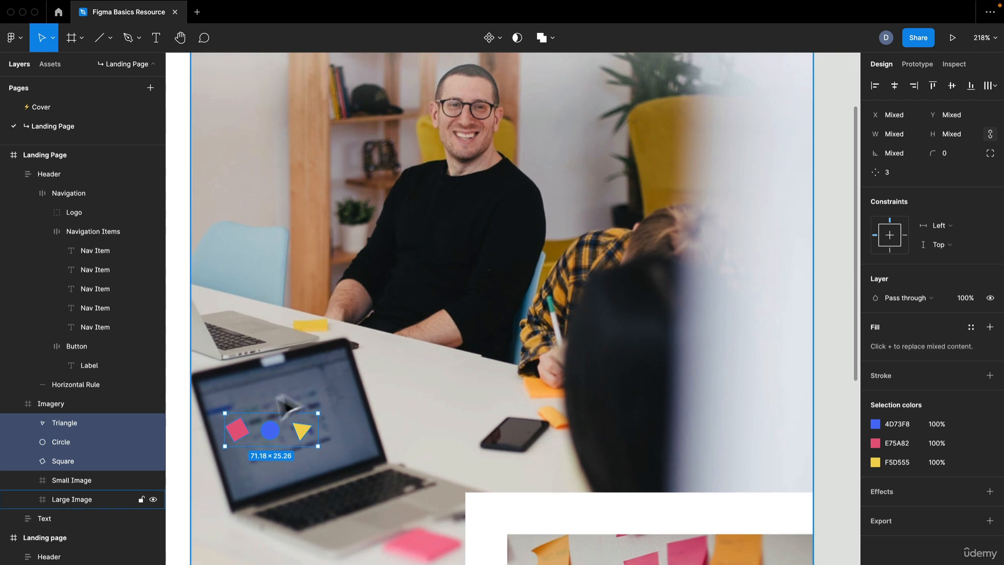
left_click(238, 437)
left_click_drag(241, 434, 514, 268)
Replace the square's fill with a 4-weight stroke in the pink document colour E75A82.
scroll(531, 195, "down", 3)
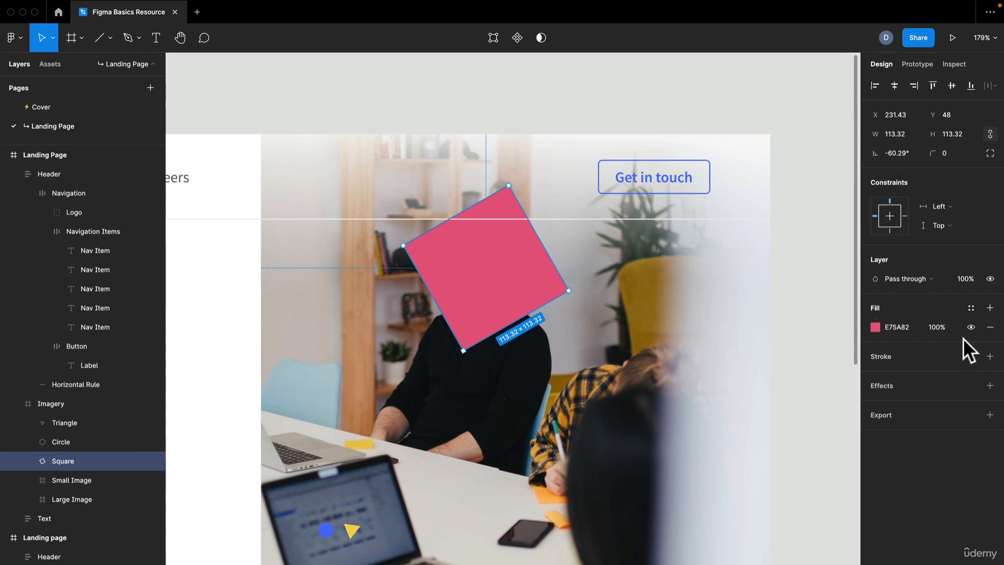
left_click(990, 356)
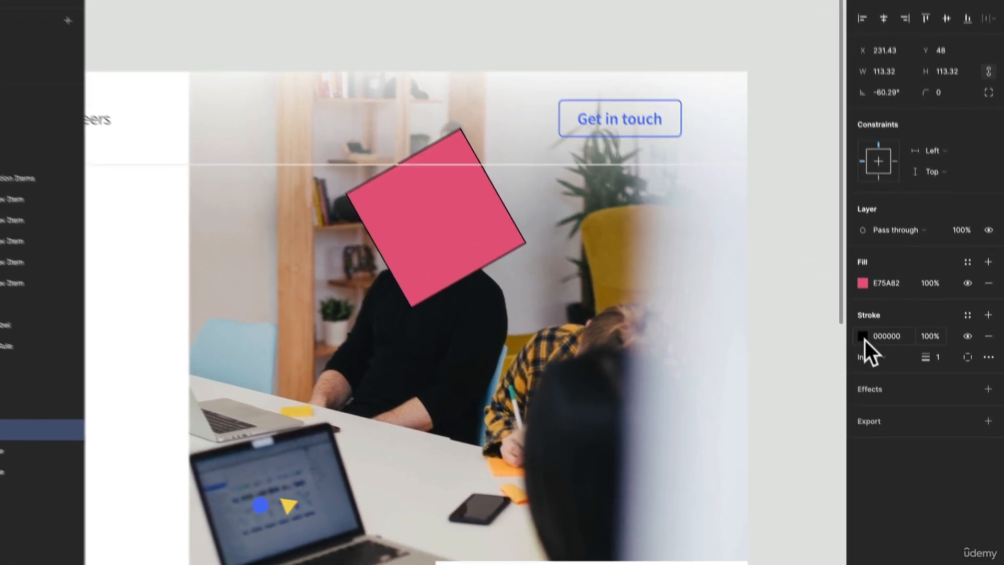
left_click(875, 376)
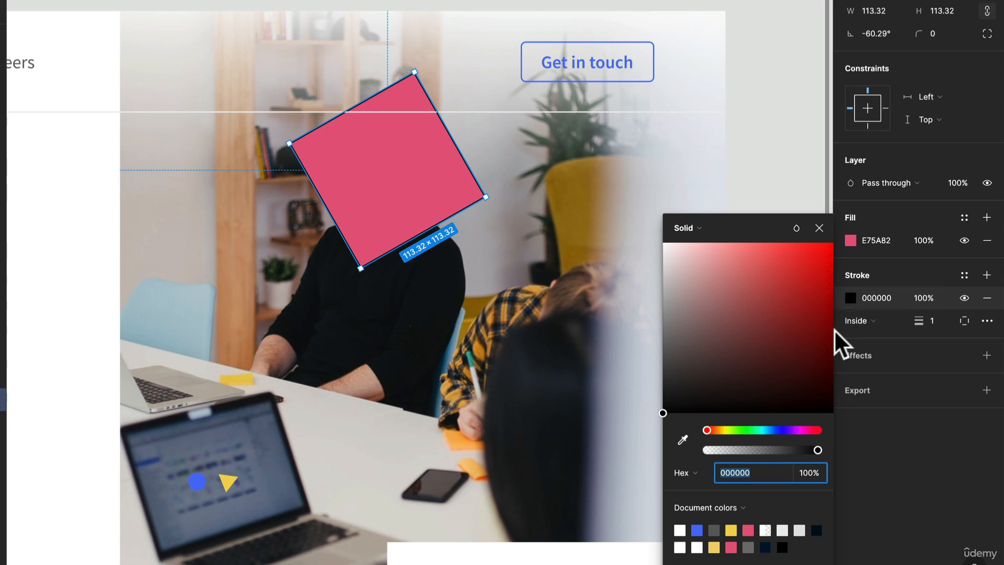
left_click(756, 525)
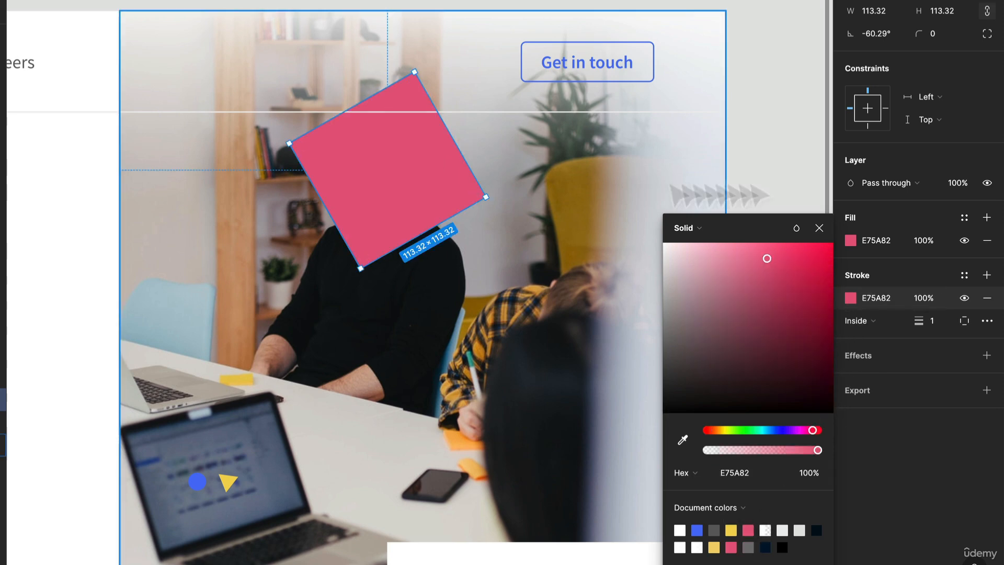
left_click(987, 241)
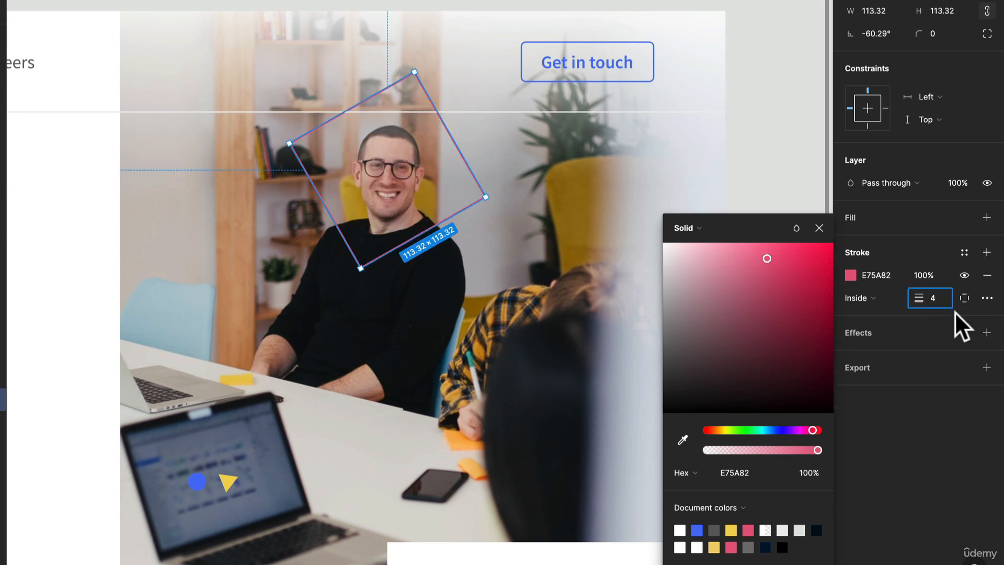
key("Return")
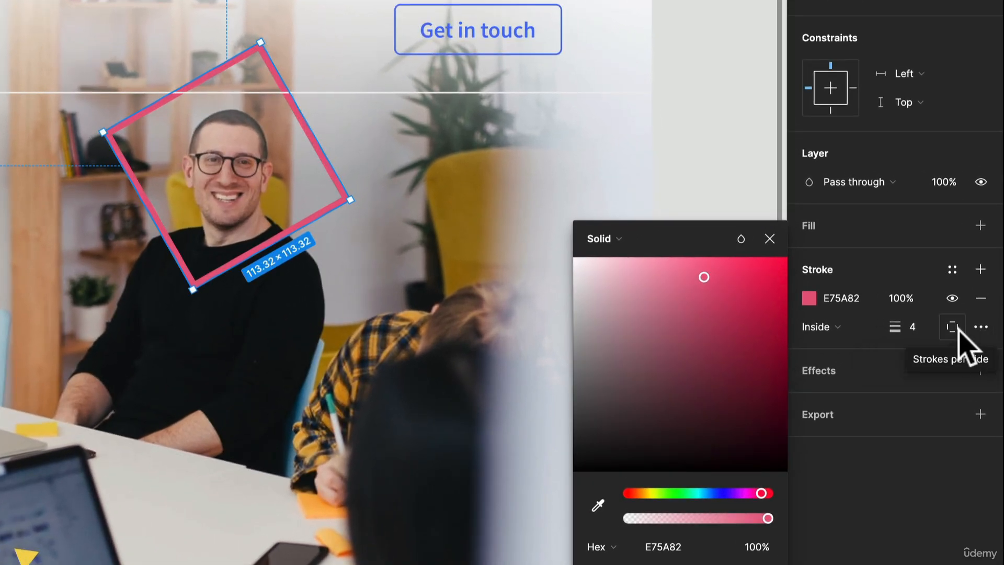
Try applying the square's stroke to the top side only, then restore it on all sides.
left_click(959, 331)
left_click(945, 383)
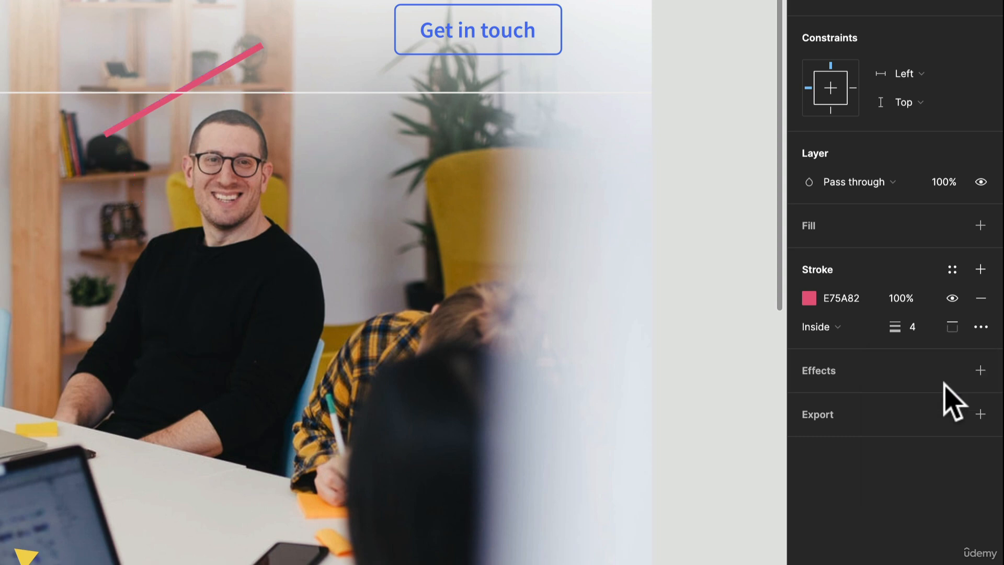
left_click(953, 329)
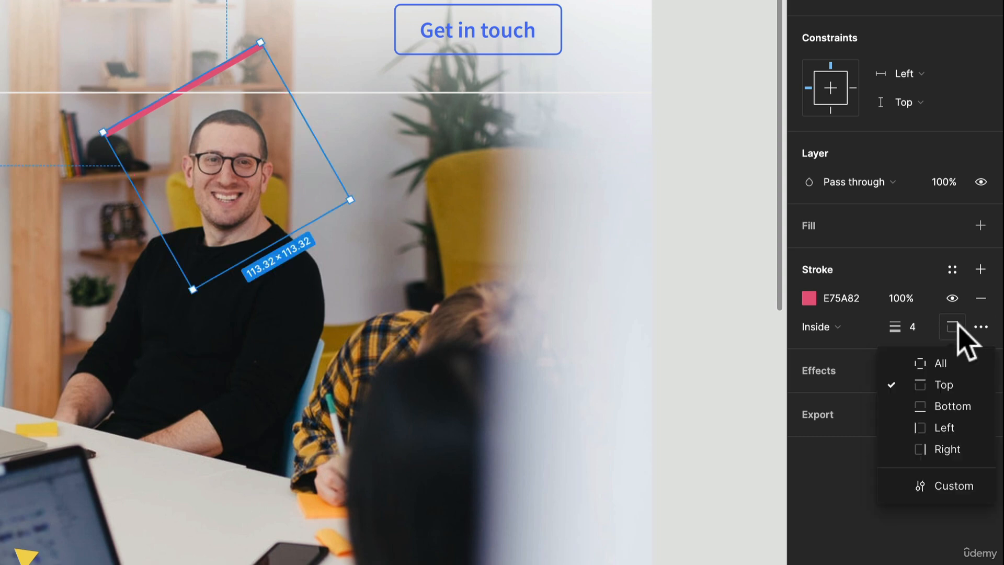
left_click(947, 365)
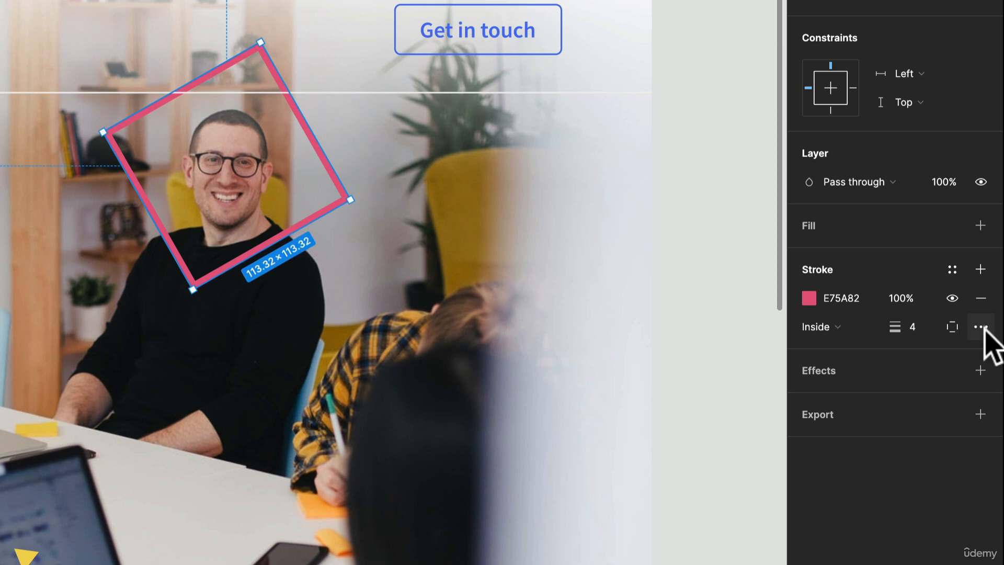
Set the square's advanced stroke style to Dash with a dash length of 30, then deselect it.
left_click(981, 328)
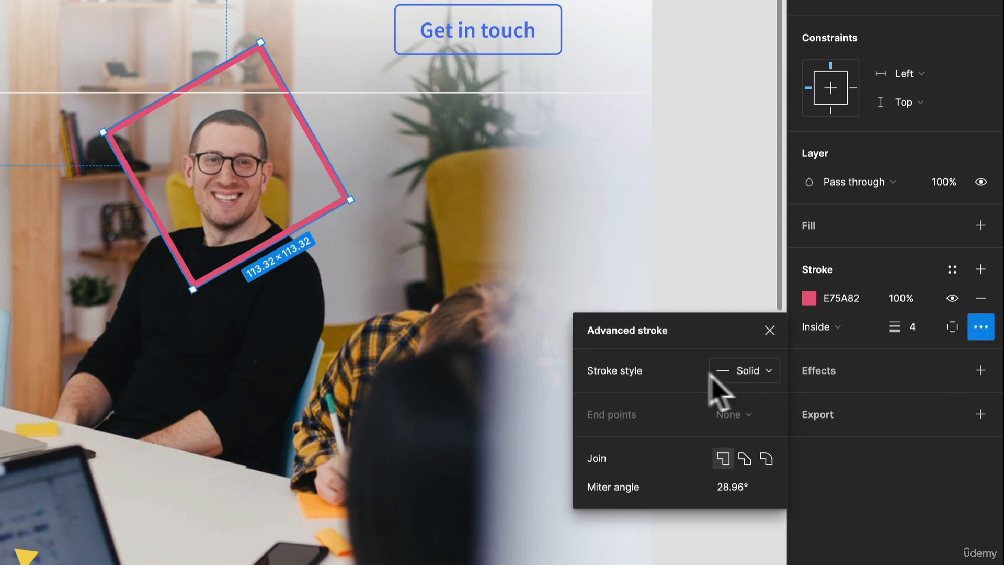
left_click(769, 372)
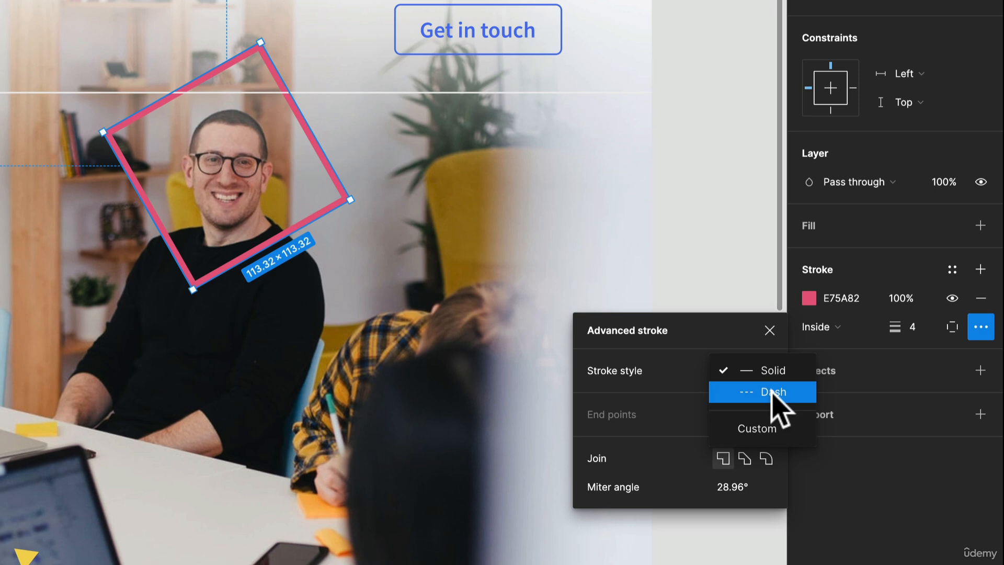
left_click(772, 394)
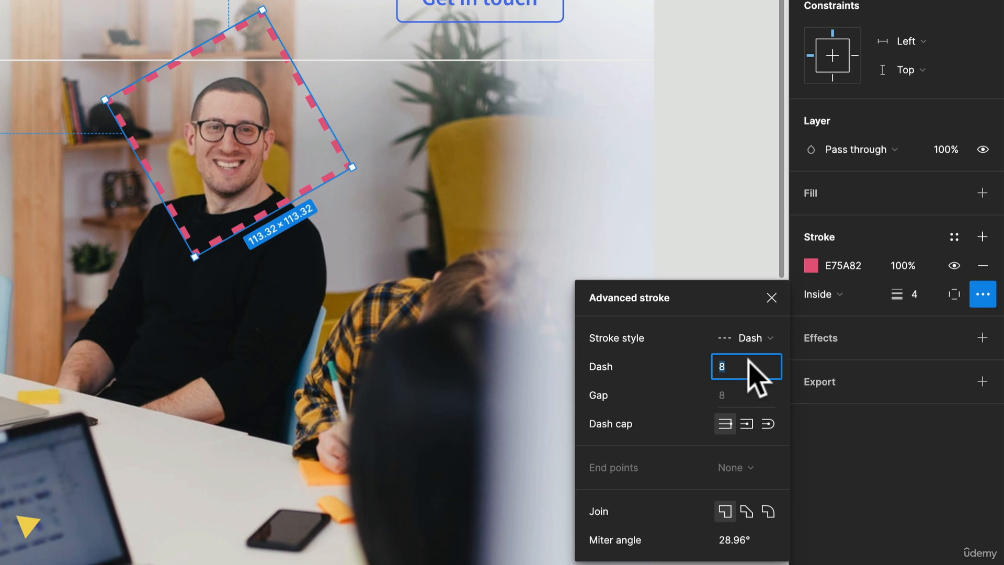
key("Return")
left_click(748, 362)
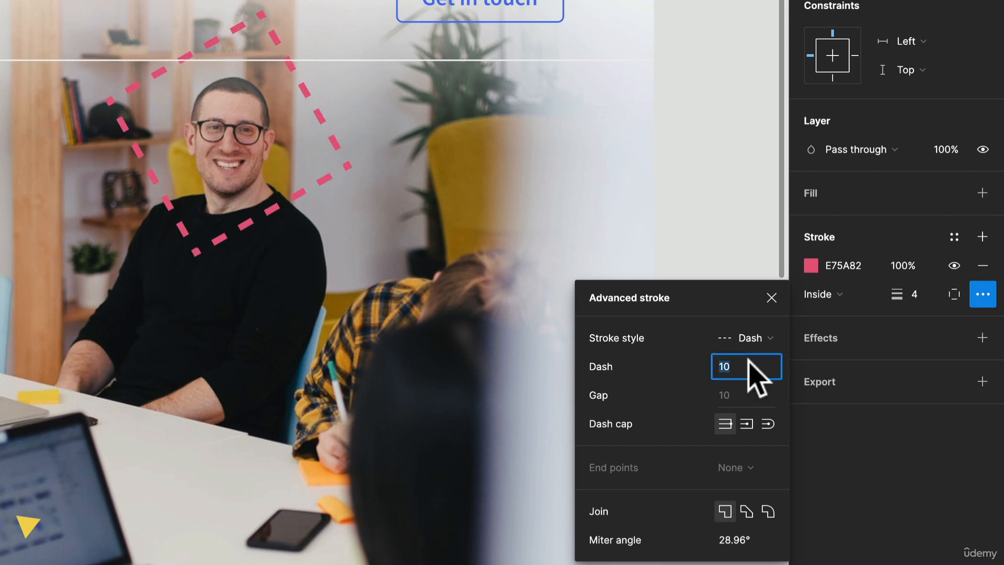
type("30")
key("Return")
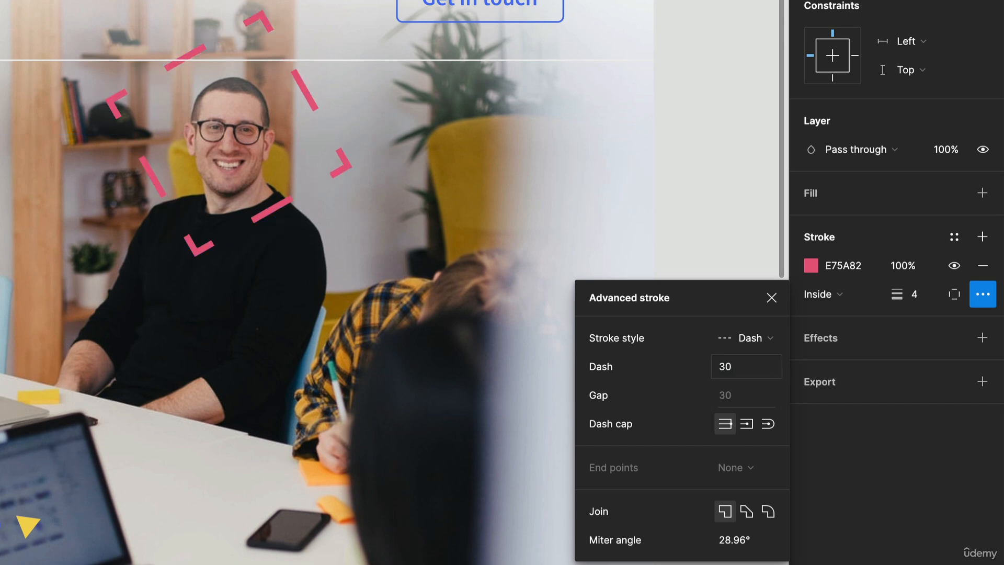
left_click(739, 368)
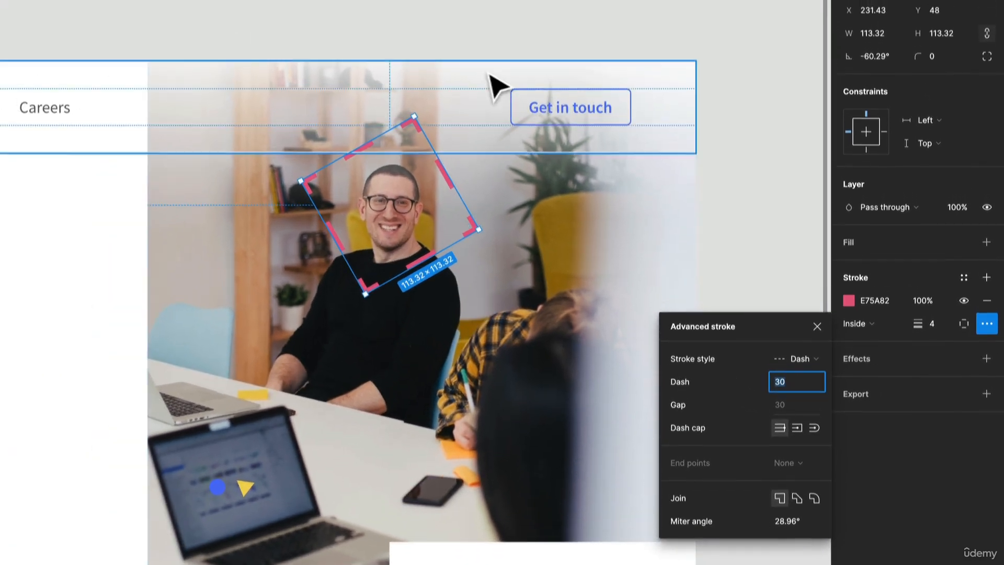
left_click(522, 42)
scroll(597, 92, "down", 3)
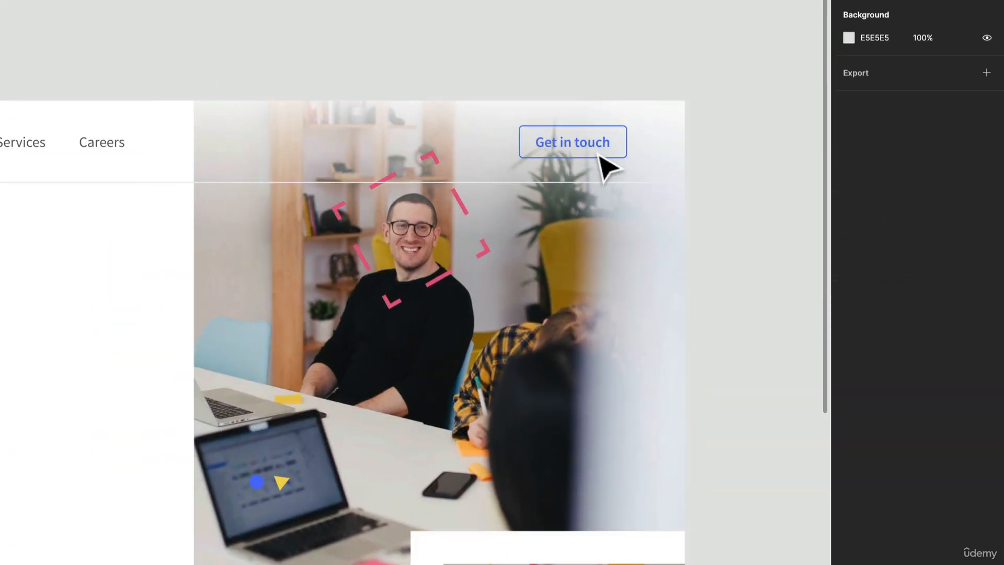
Move the blue circle onto the sticky-note image and enlarge it to about 138 × 138.
scroll(499, 319, "down", 3)
scroll(499, 319, "left", 3)
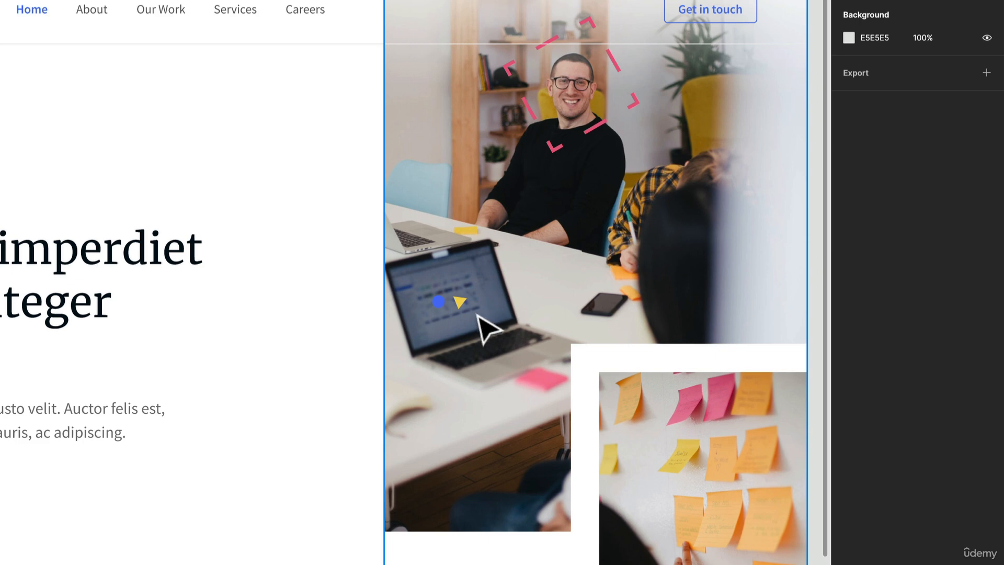
left_click(440, 302)
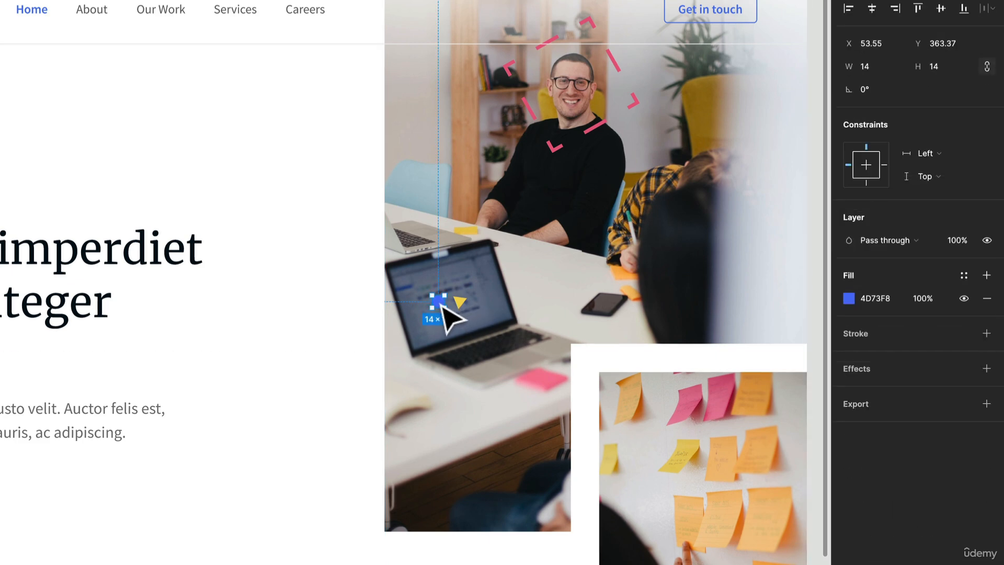
left_click_drag(442, 305, 805, 340)
scroll(721, 490, "up", 2)
left_click_drag(756, 413, 716, 471)
left_click_drag(718, 379, 706, 372)
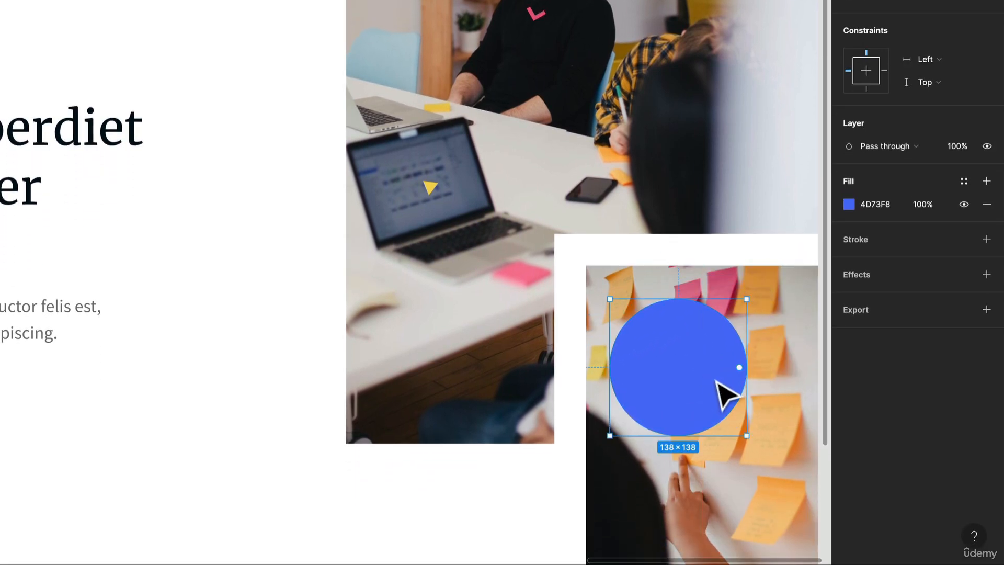
Replace the circle's fill with a 2-weight stroke in the blue document colour 4D73F8.
scroll(716, 381, "right", 3)
scroll(717, 381, "down", 1)
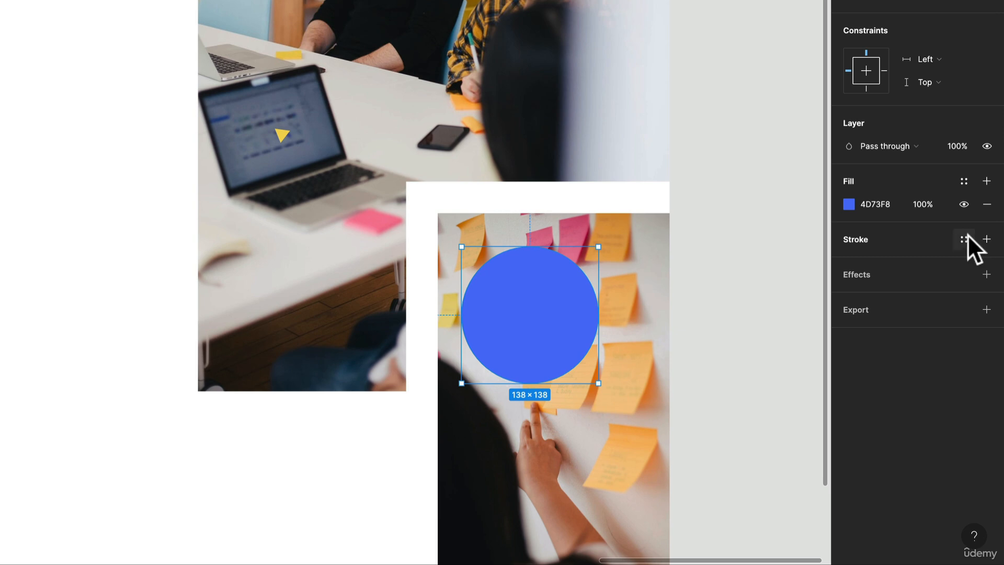
left_click(872, 240)
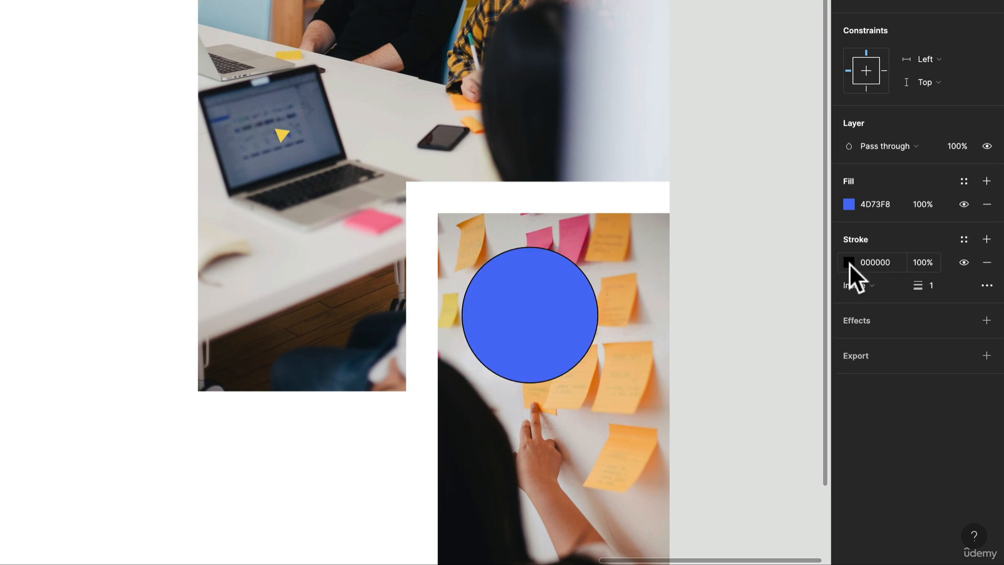
left_click(849, 262)
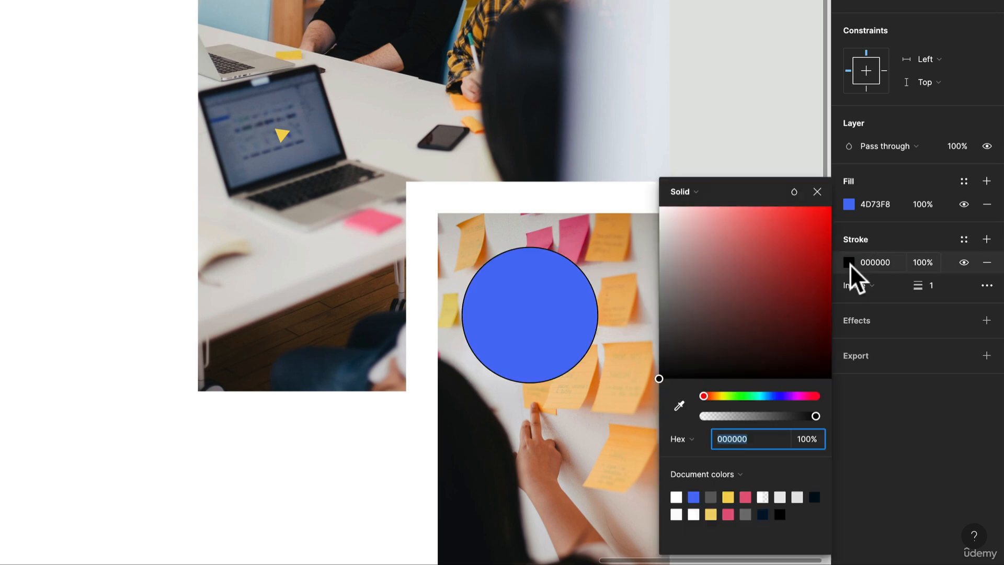
left_click(694, 496)
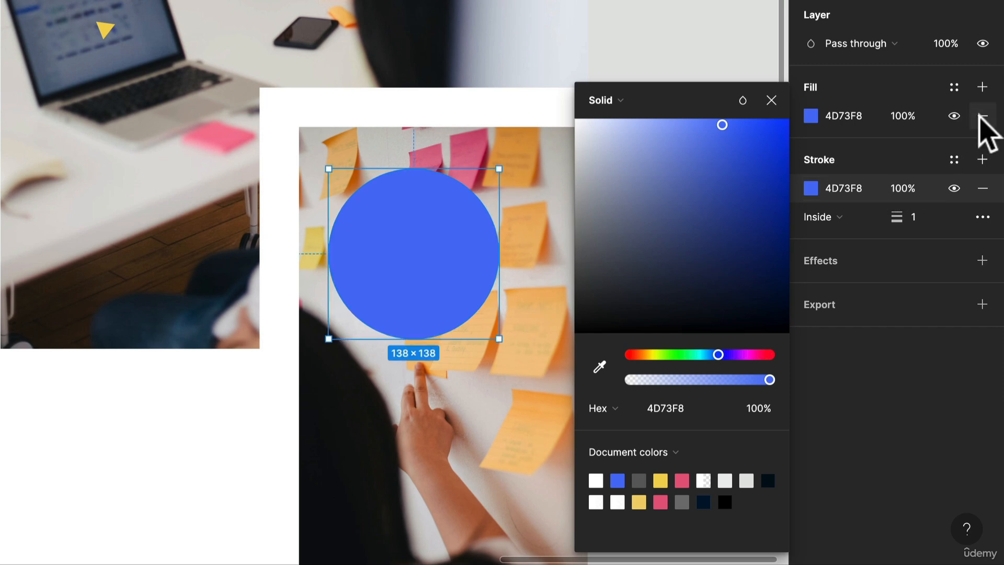
left_click(982, 116)
left_click(930, 183)
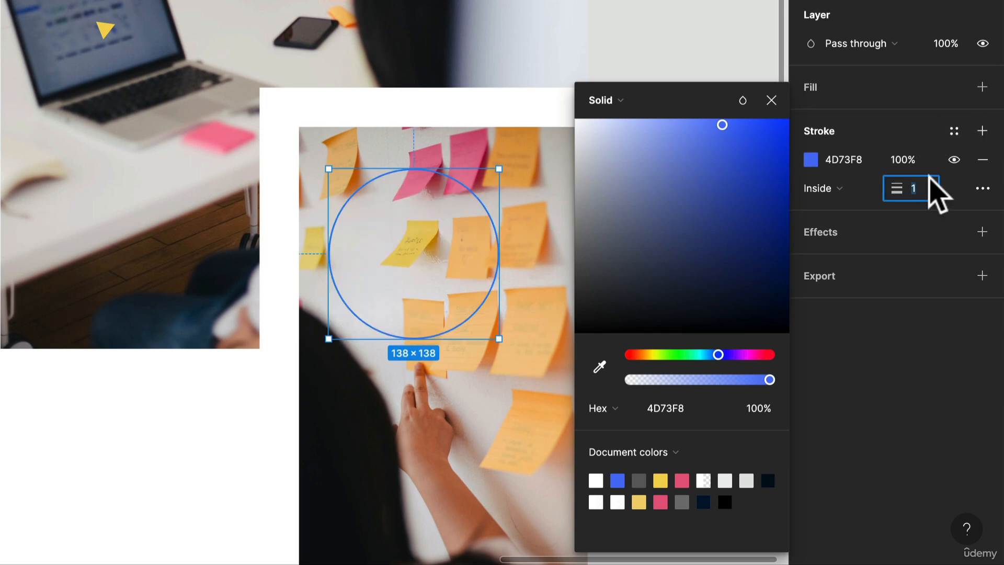
key("Return")
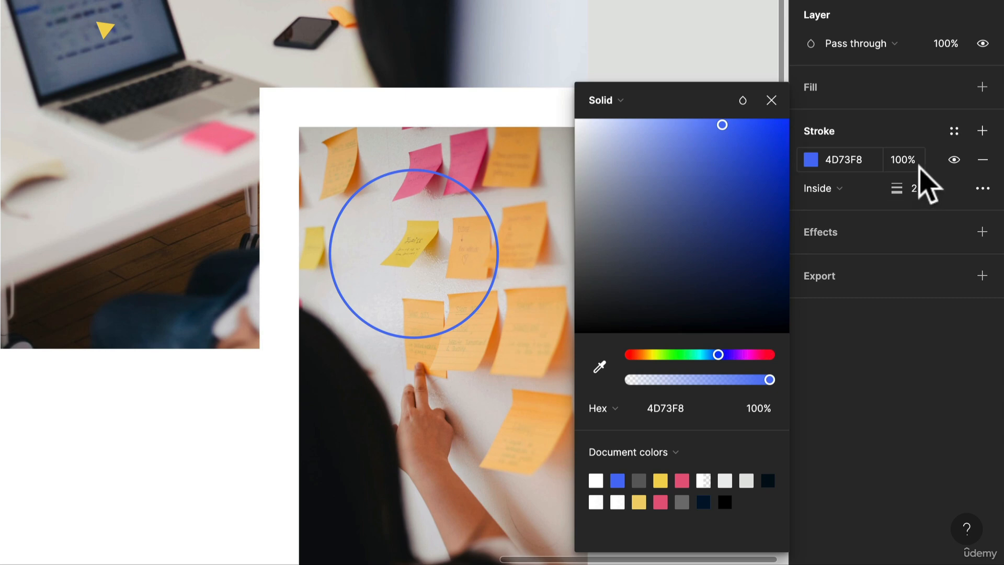
Set the circle's advanced stroke style to Dash with a round join.
left_click(987, 190)
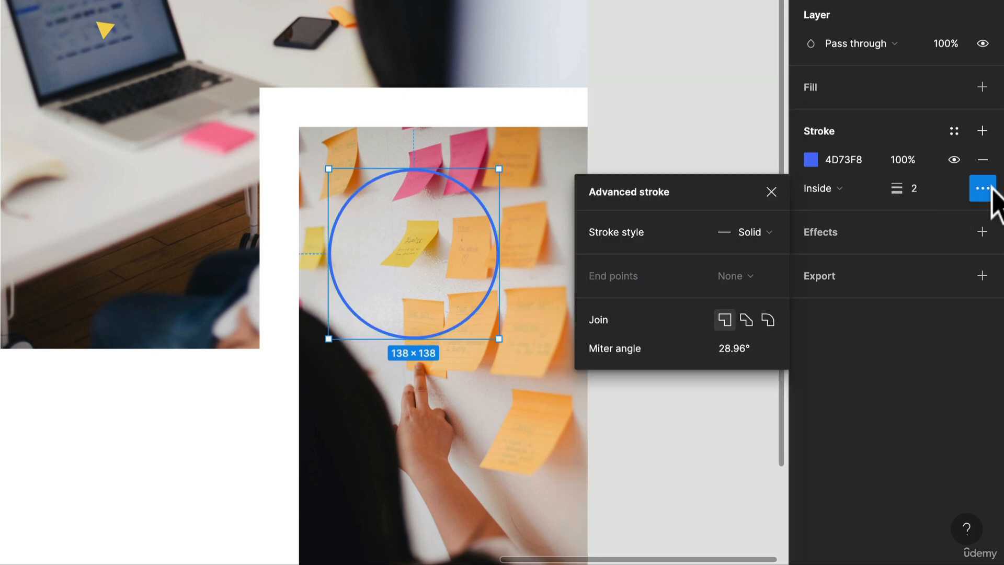
left_click(769, 233)
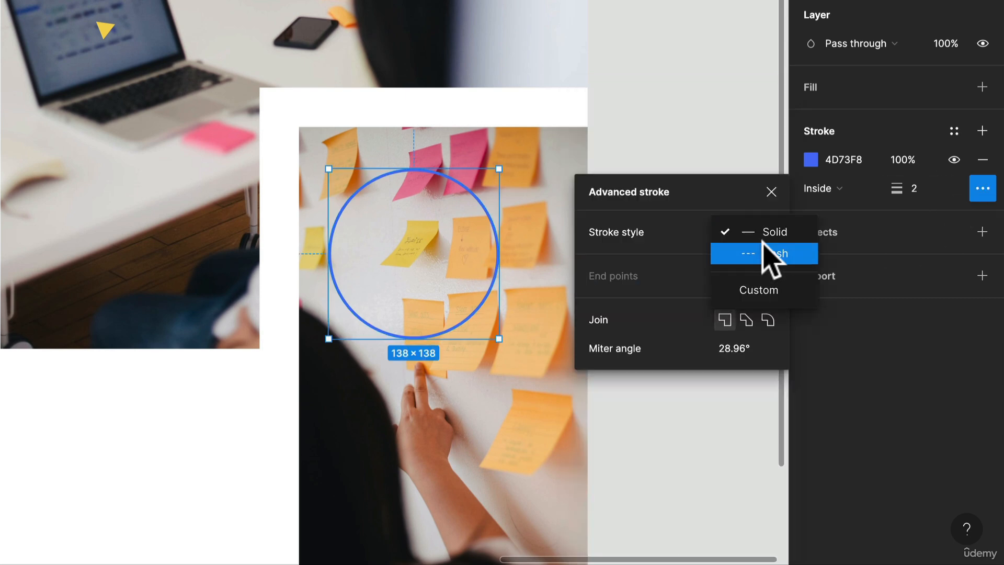
left_click(763, 247)
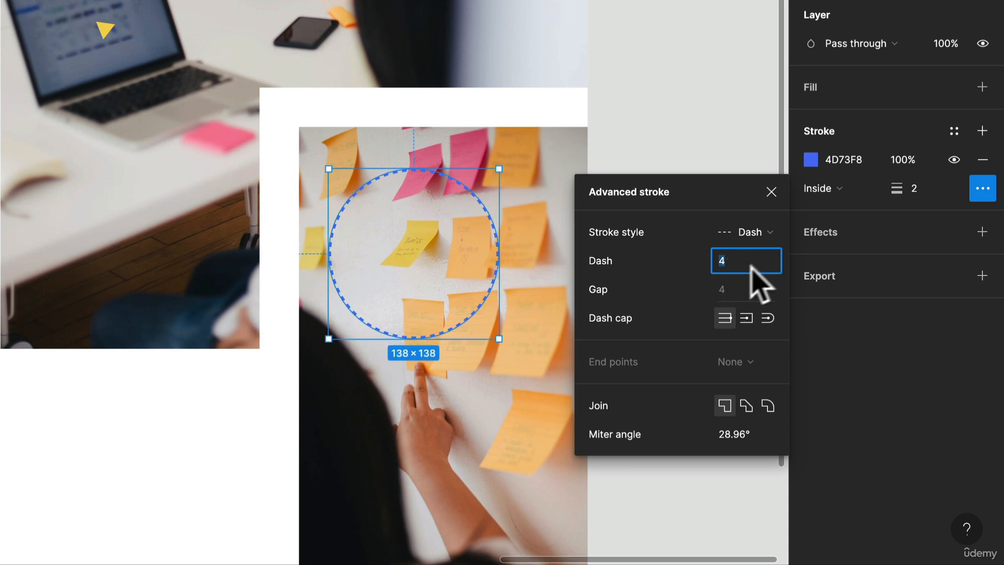
scroll(484, 212, "up", 6)
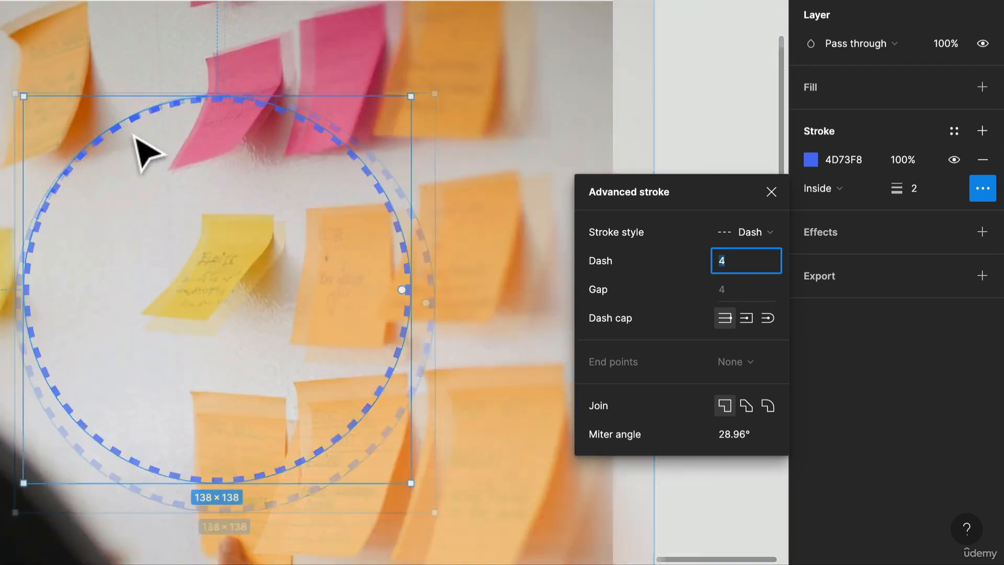
scroll(139, 154, "down", 3)
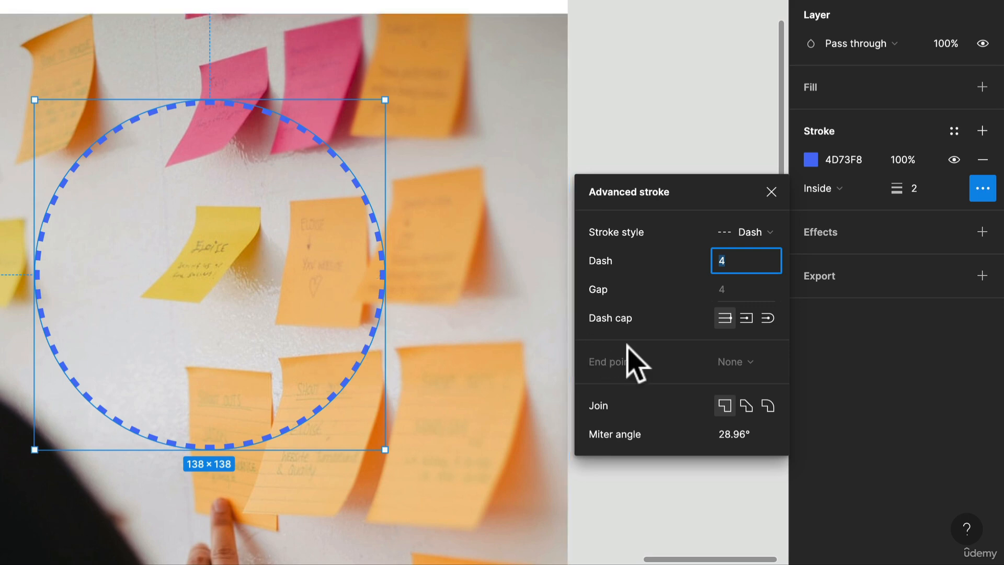
left_click(768, 405)
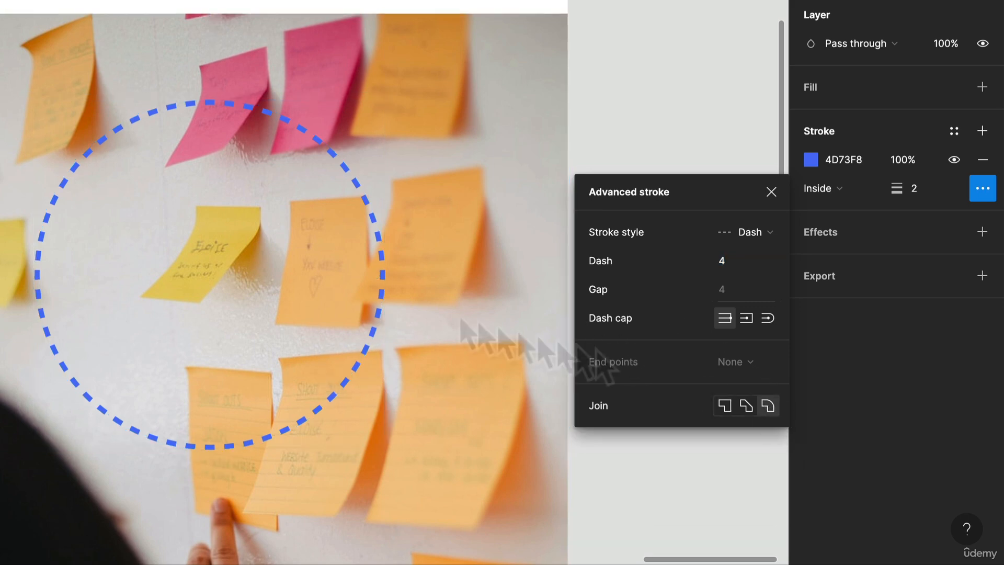
Give the circle's dashes round caps and set its stroke alignment to Center.
scroll(366, 217, "up", 6)
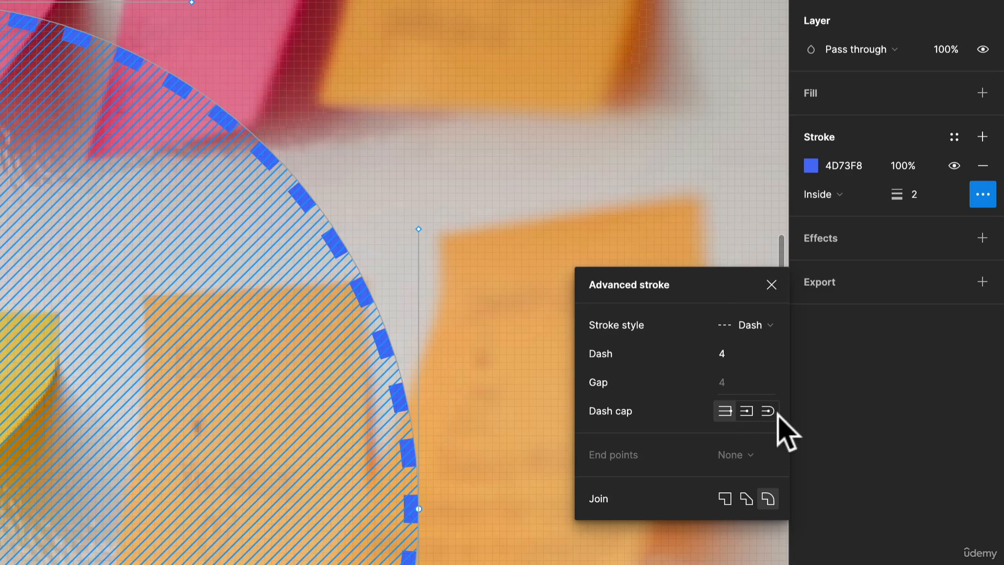
left_click(766, 411)
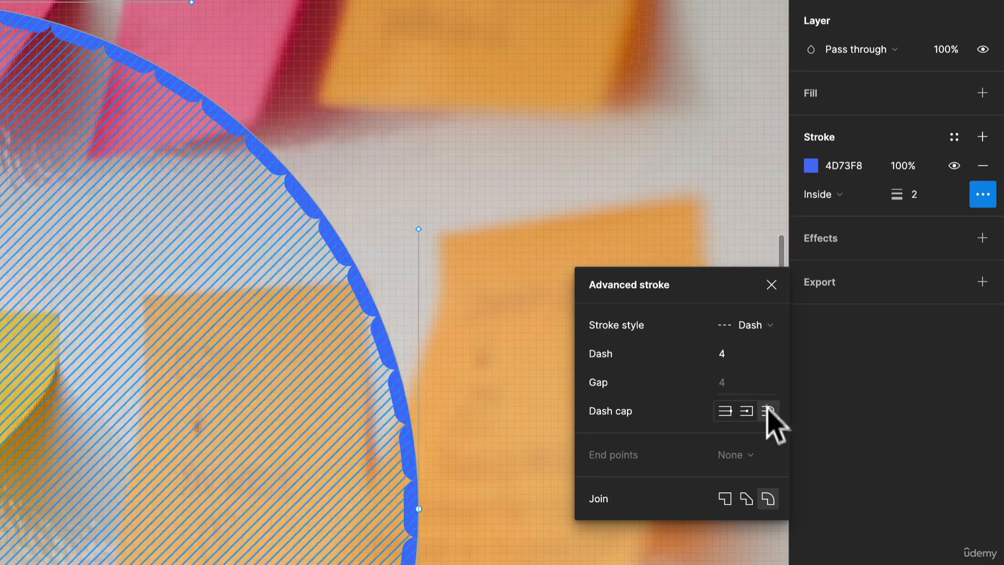
left_click(831, 195)
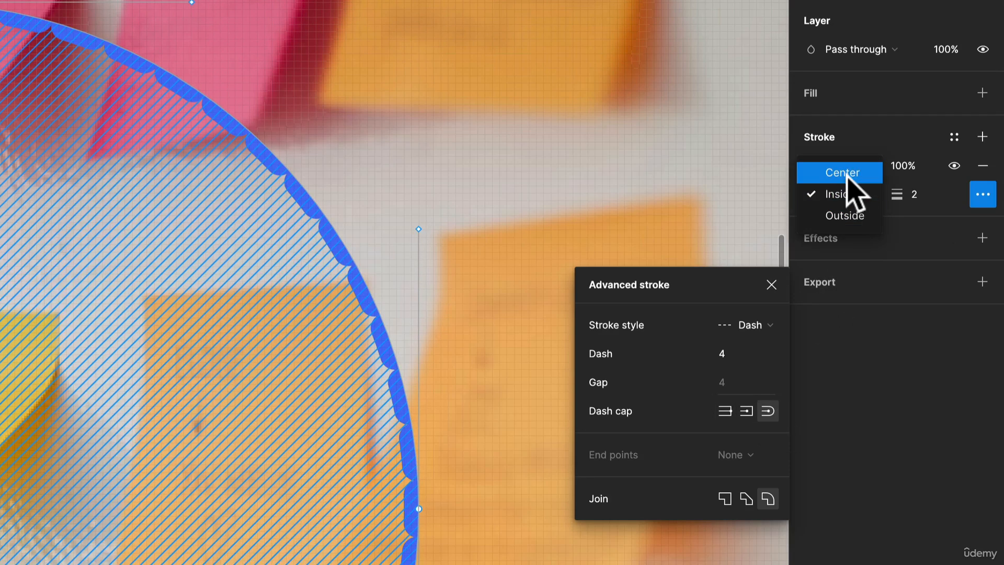
left_click(843, 174)
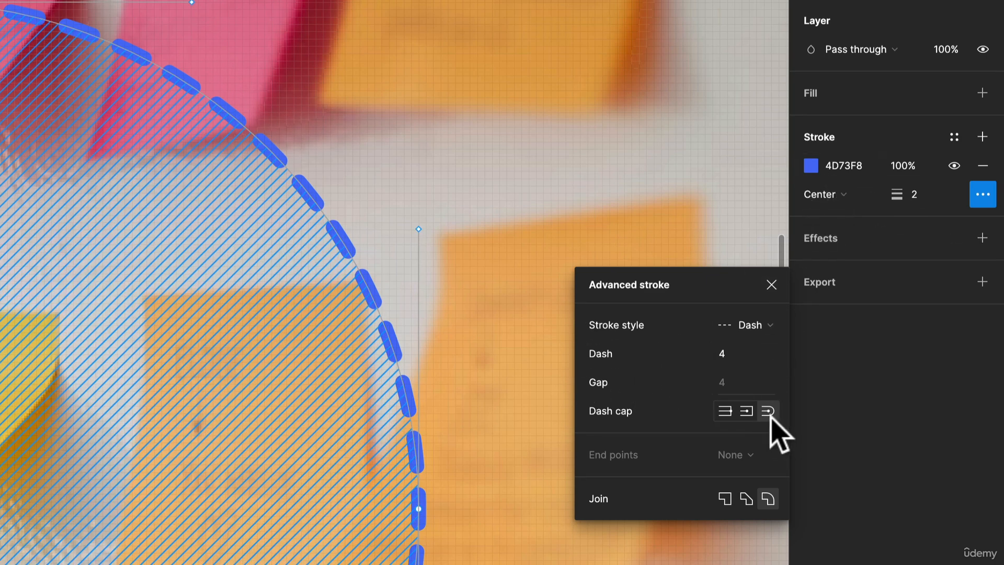
Move the yellow triangle beside the laptop image, enlarging it to about 255 × 255 and rotating it about -10°.
scroll(477, 246, "down", 5)
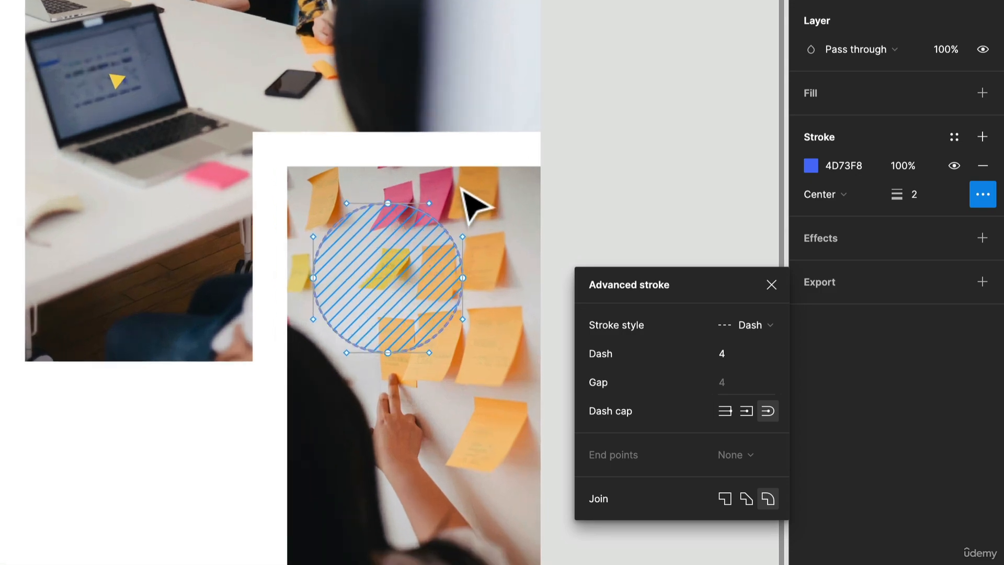
left_click(462, 190)
scroll(459, 191, "up", 10)
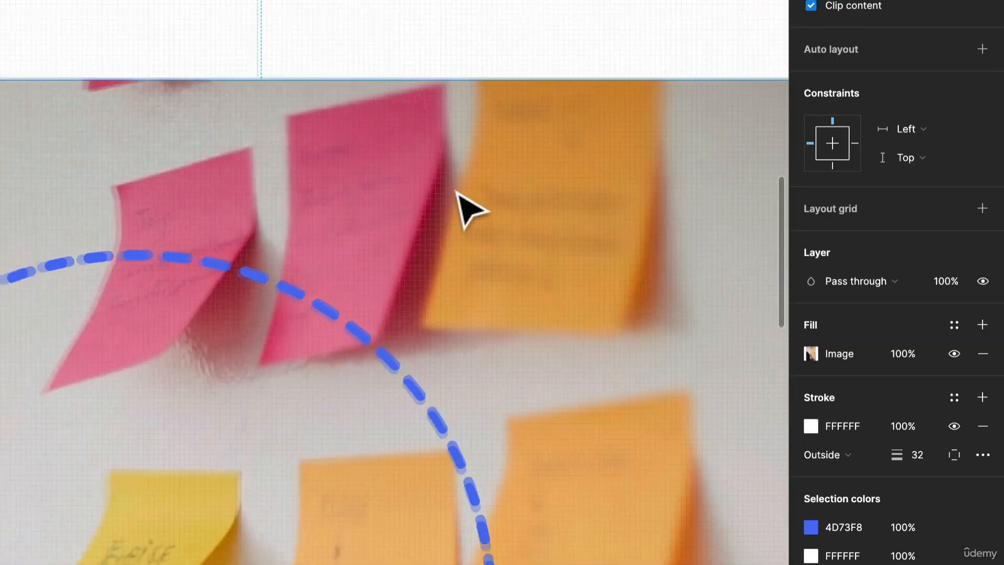
scroll(458, 186, "down", 10)
scroll(441, 159, "up", 2)
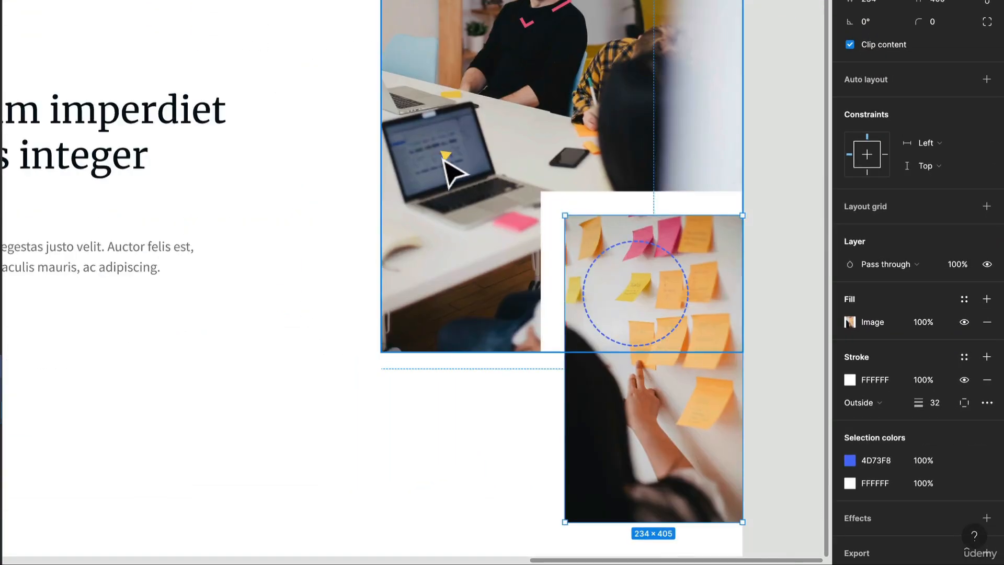
scroll(442, 159, "up", 2)
left_click(448, 155)
left_click_drag(446, 154, 410, 183)
mouse_move(437, 181)
left_mouse_down()
mouse_move(447, 212)
mouse_move(429, 175)
left_mouse_up()
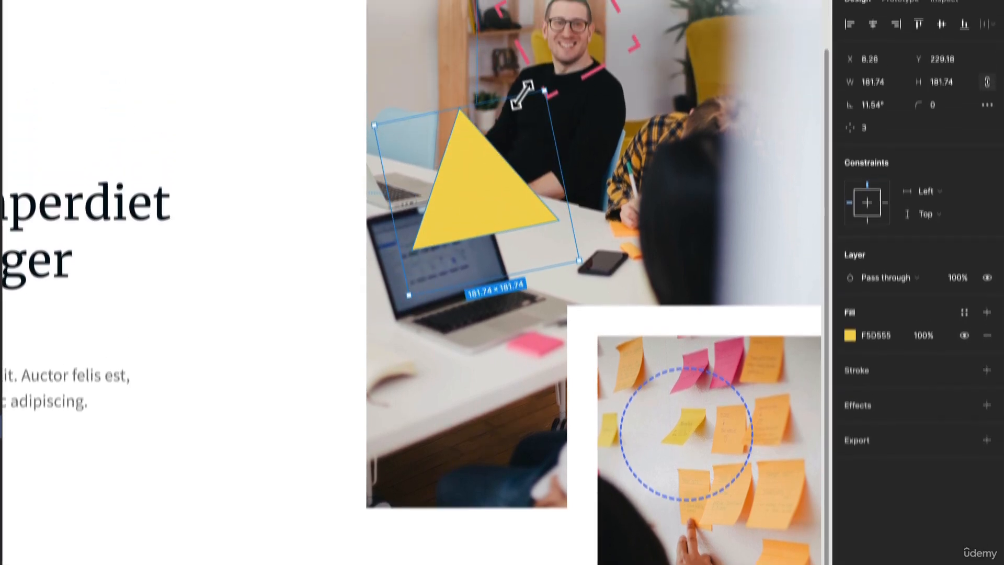
left_click_drag(523, 94, 609, 37)
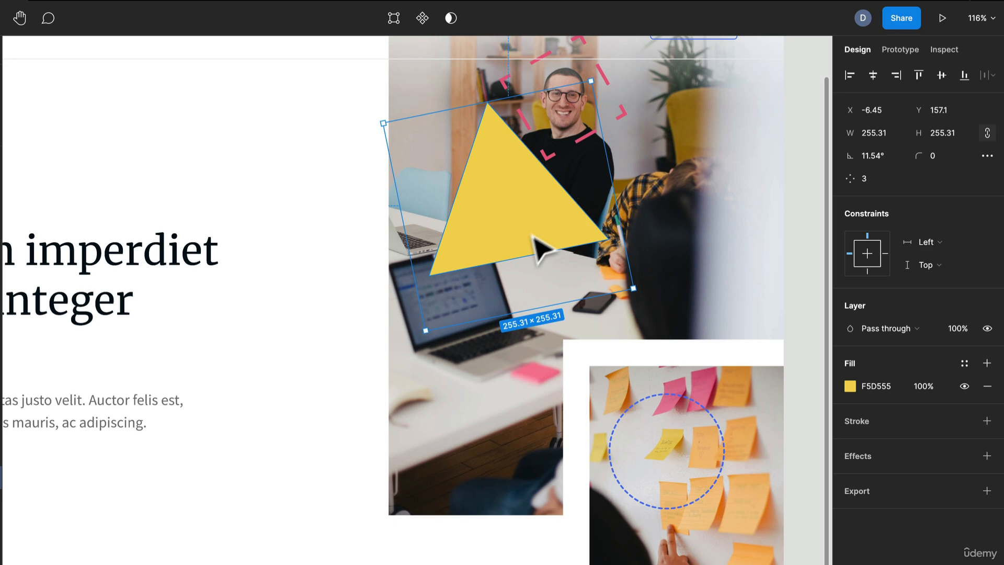
left_click_drag(531, 234, 437, 336)
left_click_drag(535, 398, 497, 448)
left_click_drag(411, 298, 430, 400)
scroll(415, 369, "down", 2)
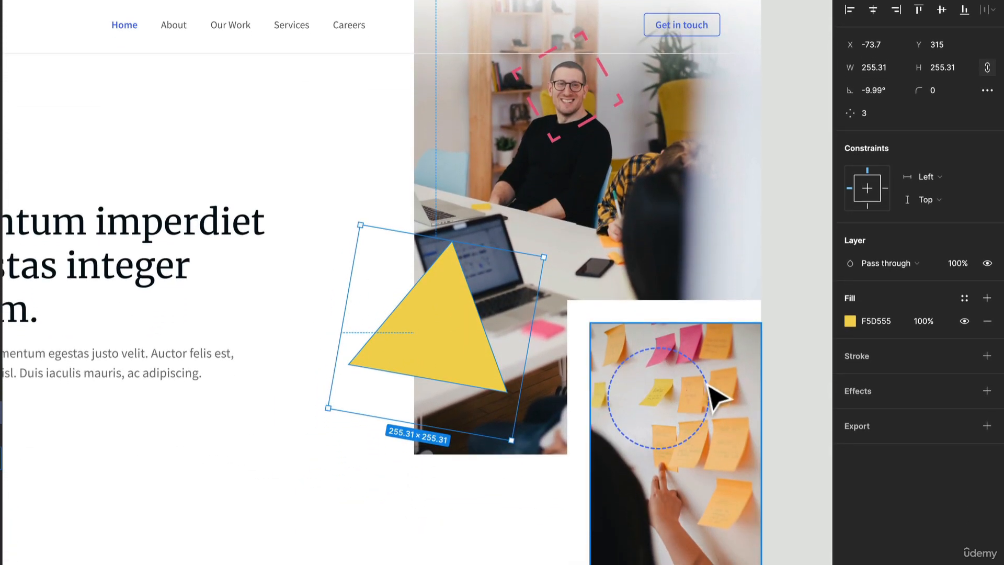
Move the circle layer out of the Small Image frame into Imagery and enlarge it to about 220 × 220.
left_click(718, 398)
left_click(710, 392)
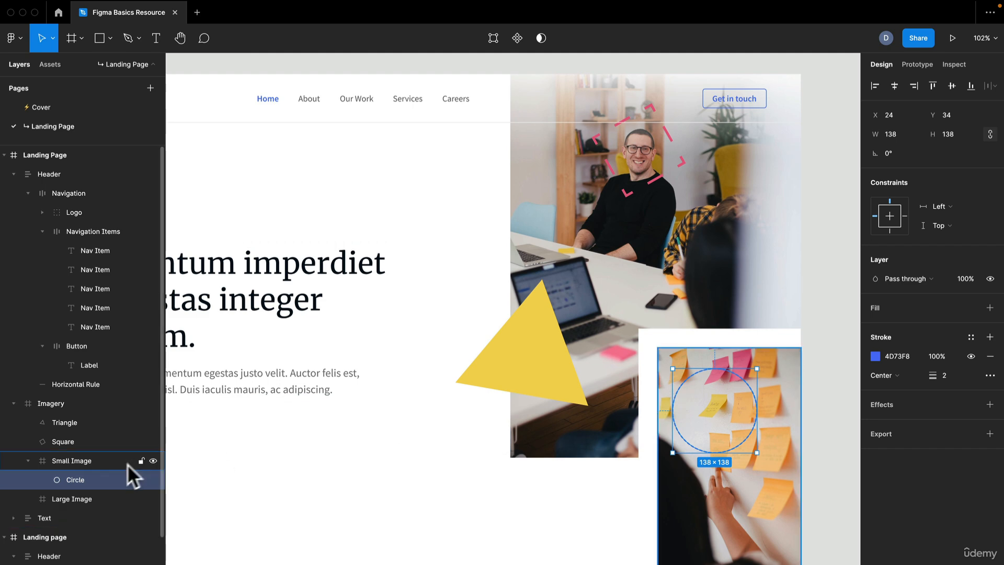
left_click_drag(113, 485, 127, 458)
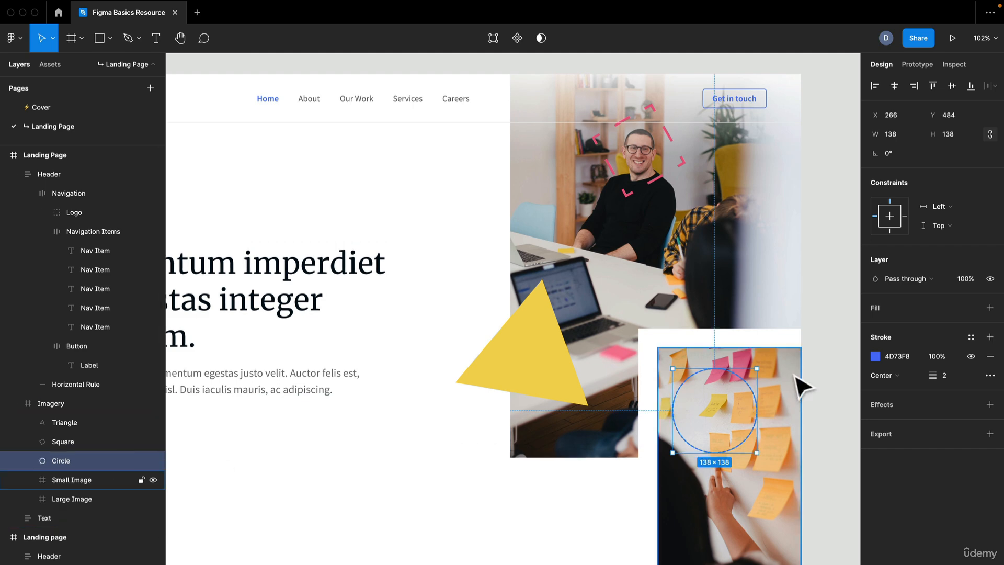
left_click_drag(759, 369, 782, 344)
left_click_drag(526, 444, 636, 390)
scroll(614, 311, "up", 2)
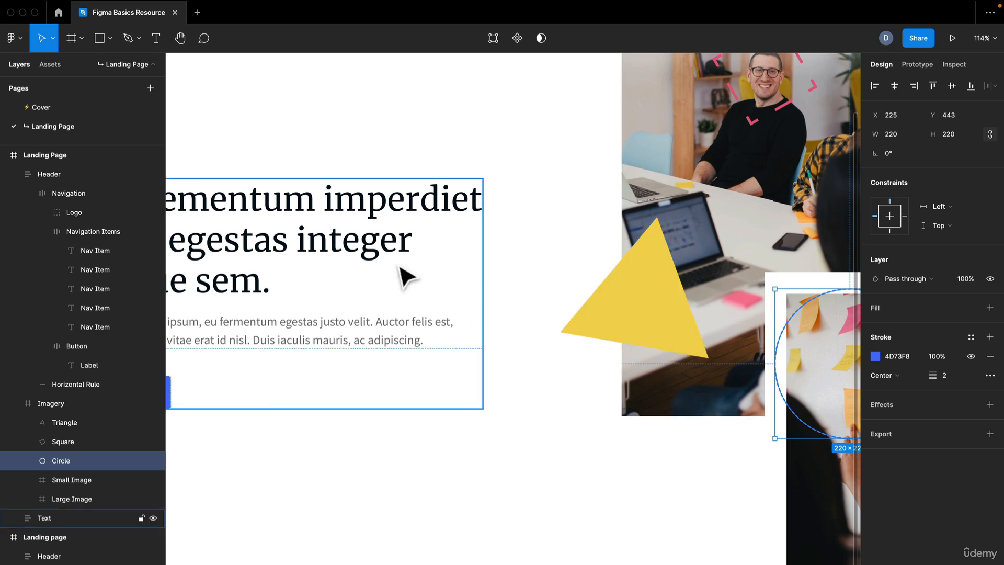
scroll(469, 272, "down", 2)
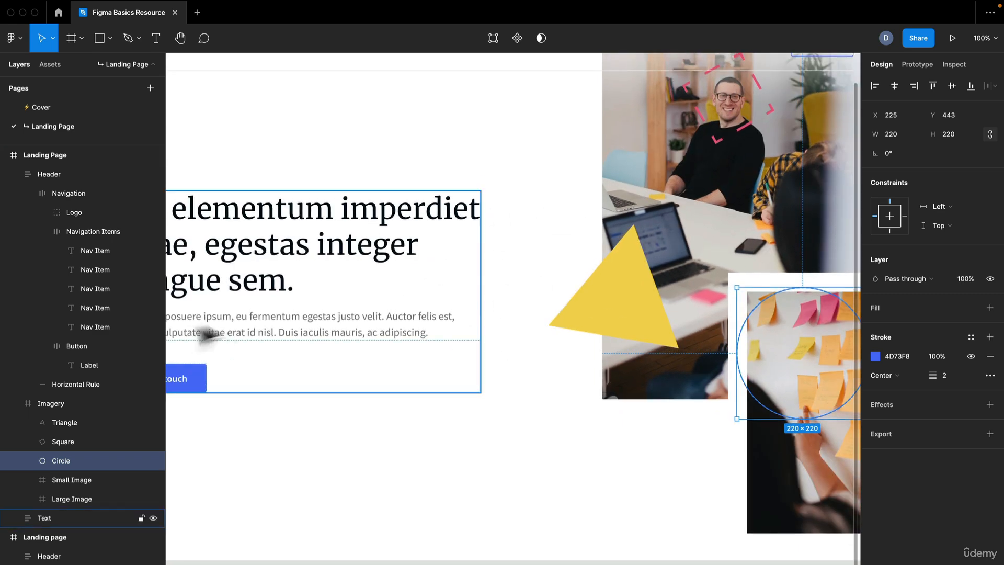
Replace the triangle's fill with a 10-weight stroke in the yellow document colour F5D555.
left_click(639, 308)
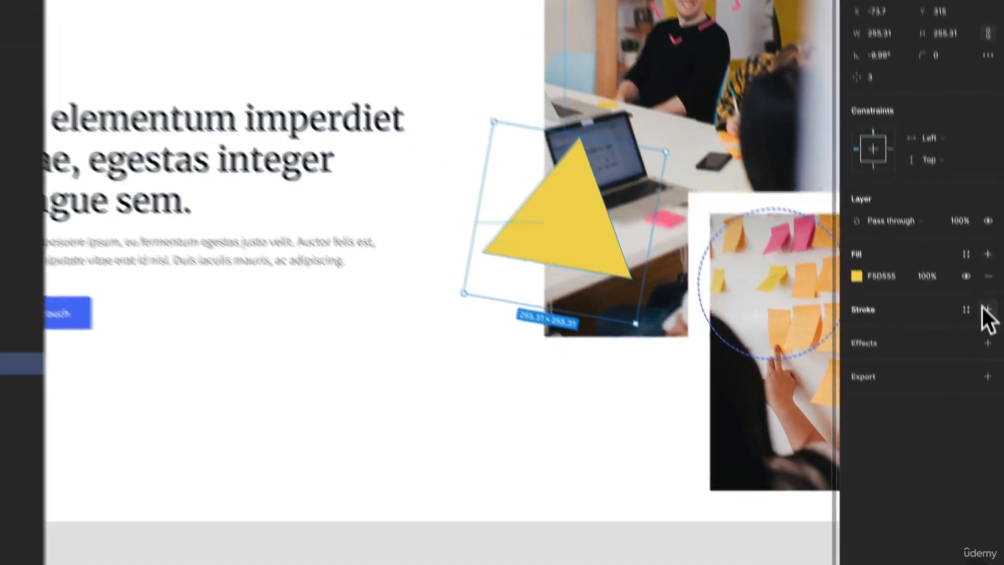
left_click(989, 375)
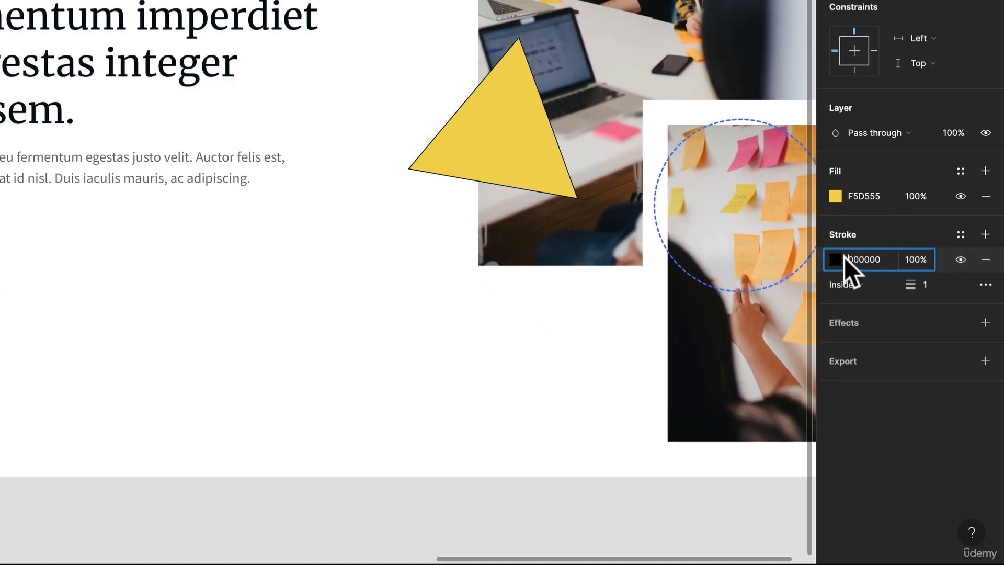
left_click(836, 257)
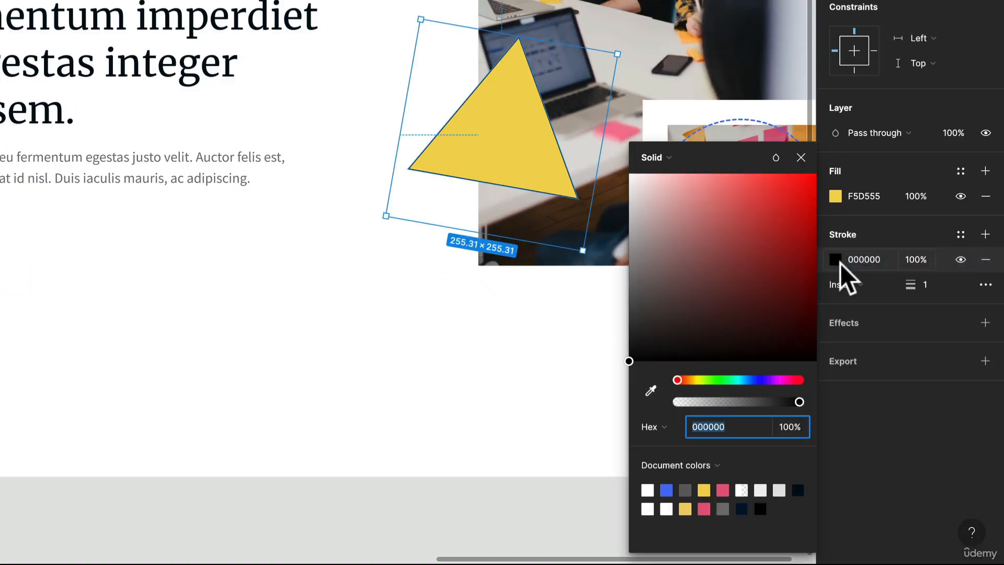
left_click(704, 490)
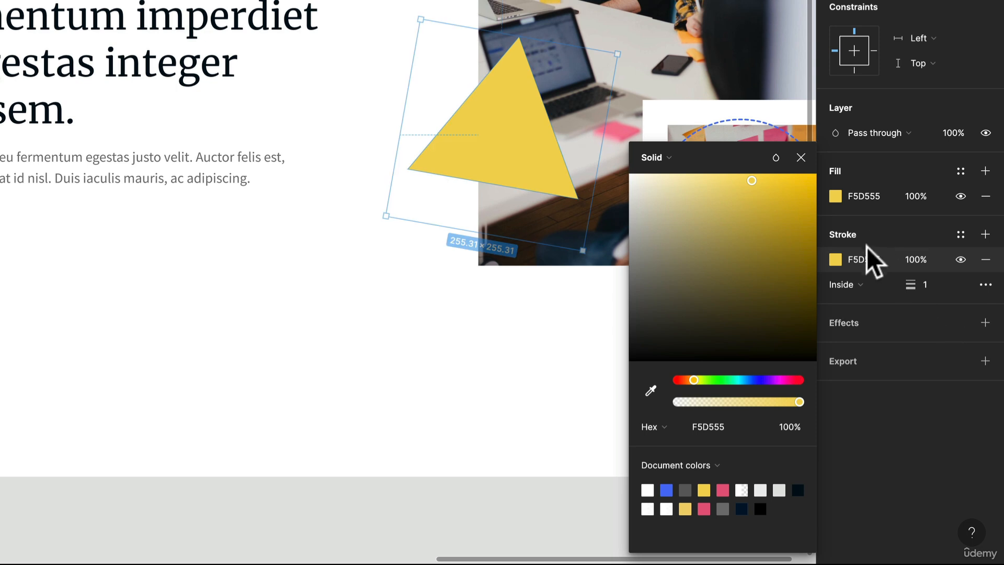
left_click(985, 196)
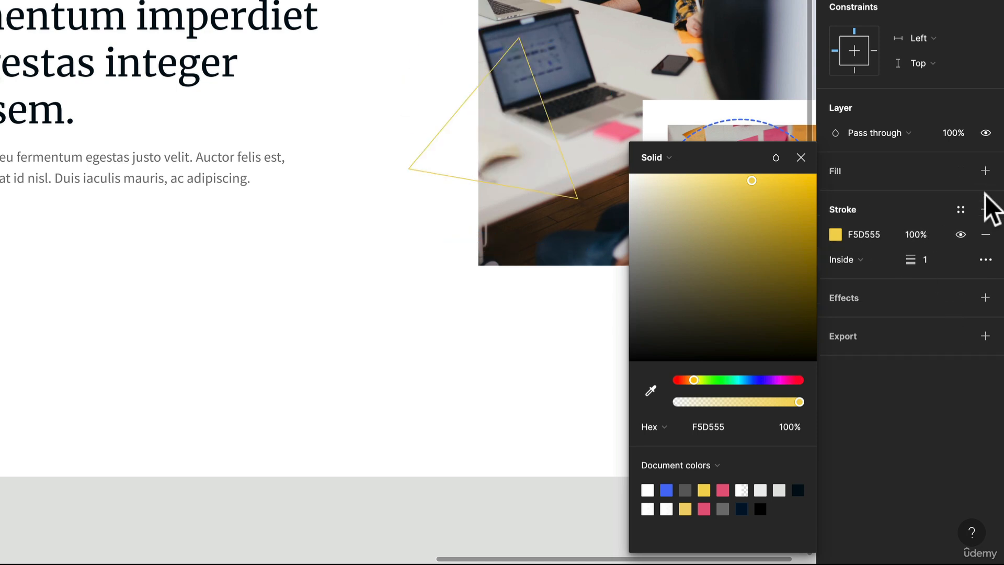
left_click(930, 262)
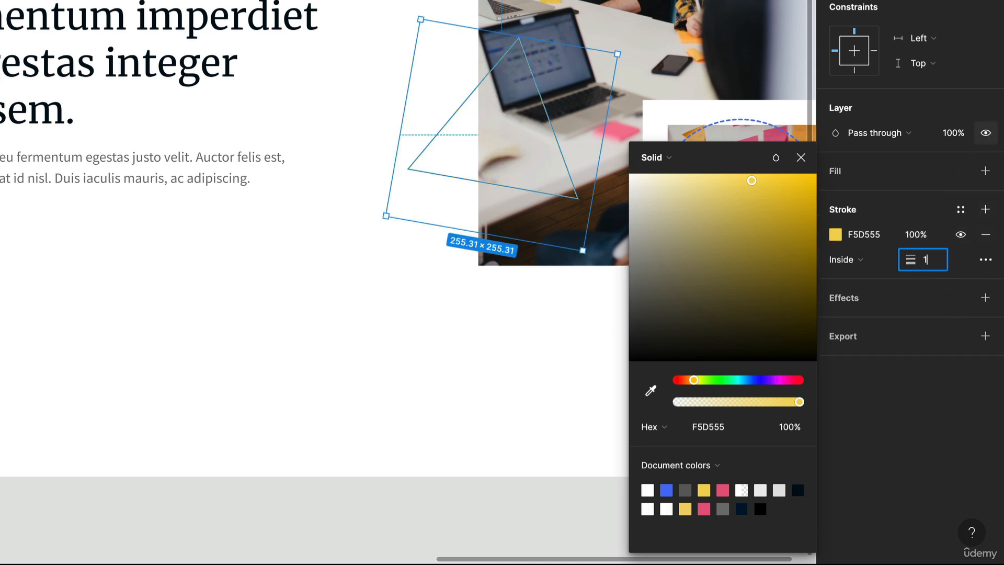
type("0")
key("Return")
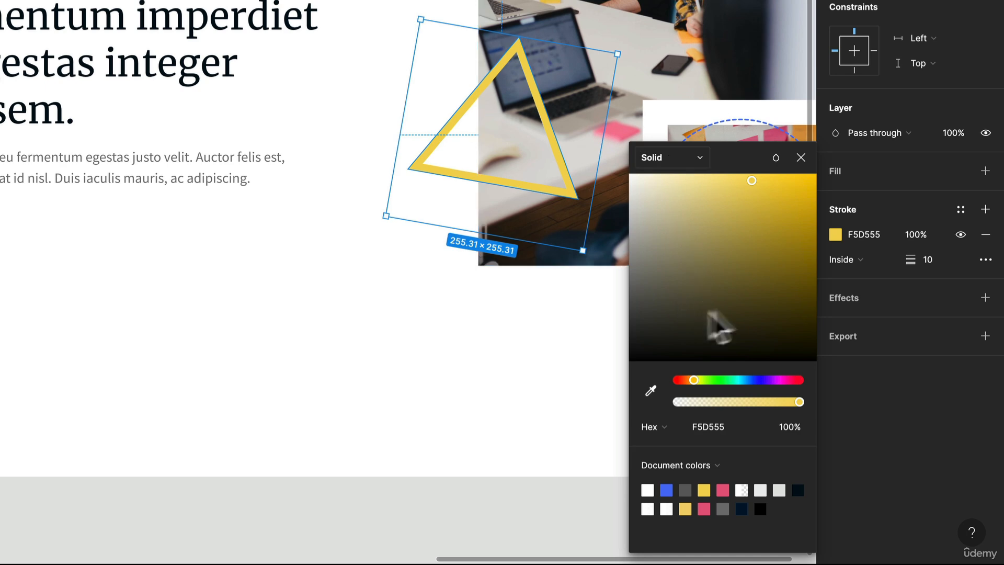
Darken the triangle's stroke colour to EAC431 and deselect it.
left_click_drag(751, 181, 777, 189)
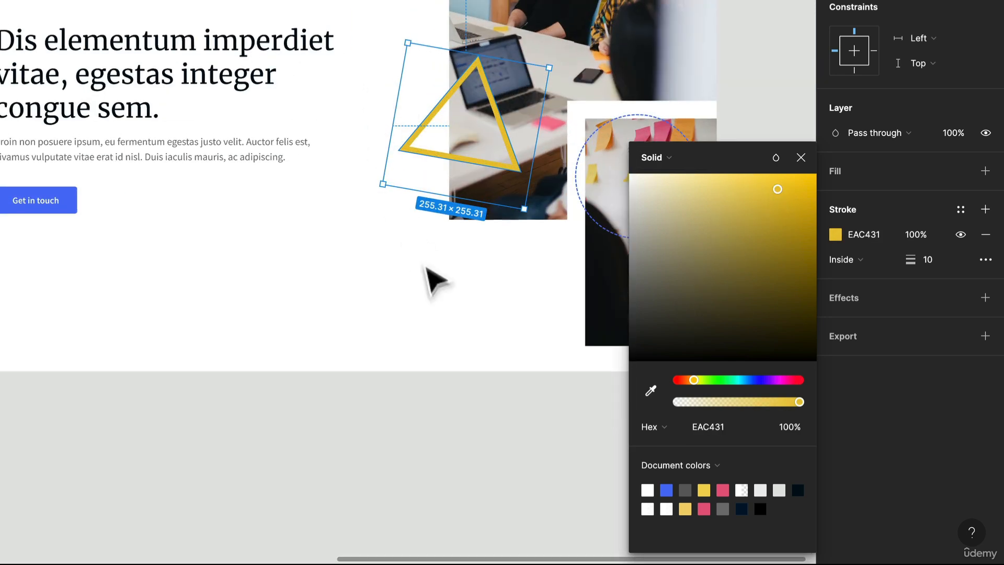
left_click(454, 273)
scroll(443, 260, "right", 2)
scroll(433, 341, "up", 2)
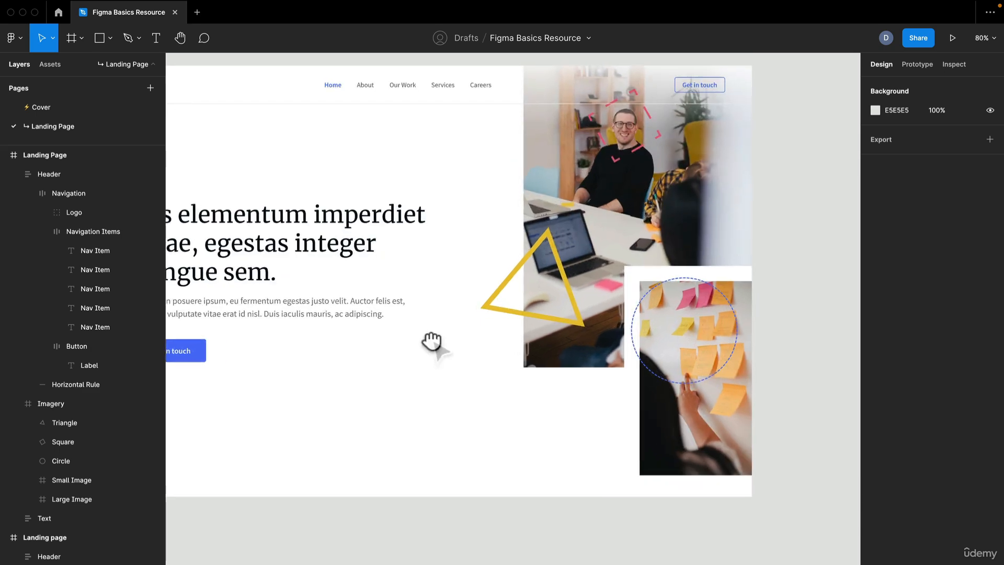
left_click_drag(432, 343, 503, 385)
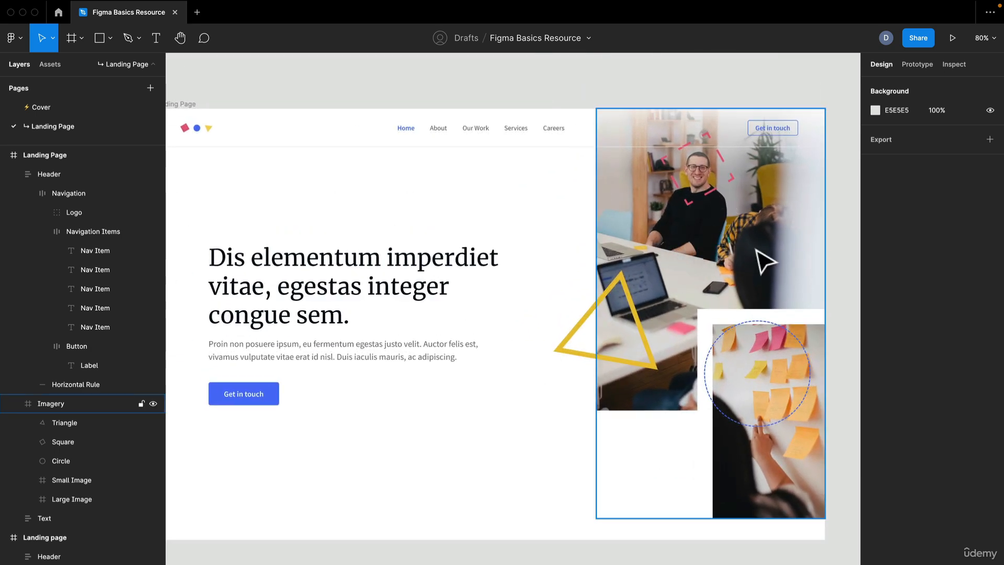
left_click_drag(766, 298, 728, 307)
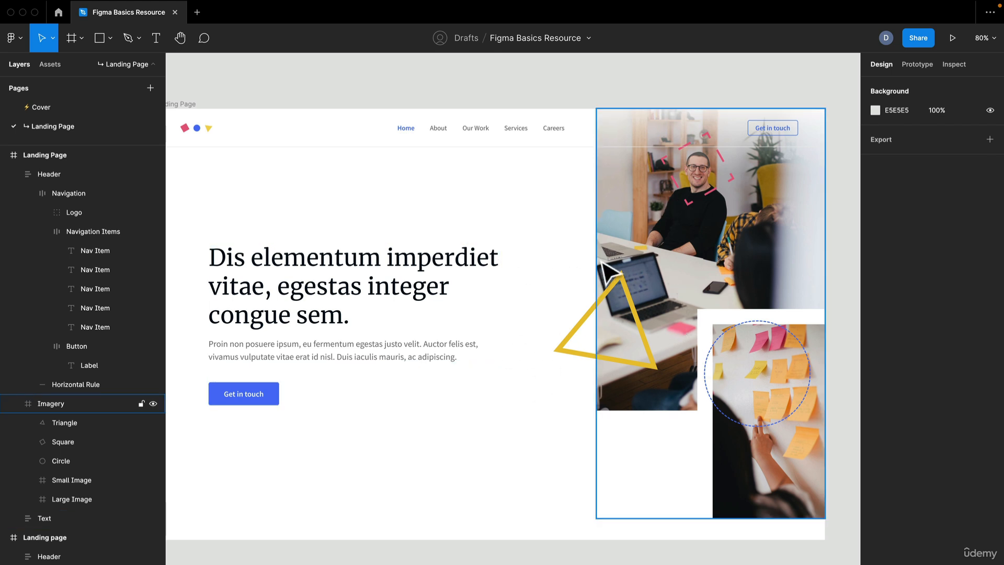
left_click(441, 262)
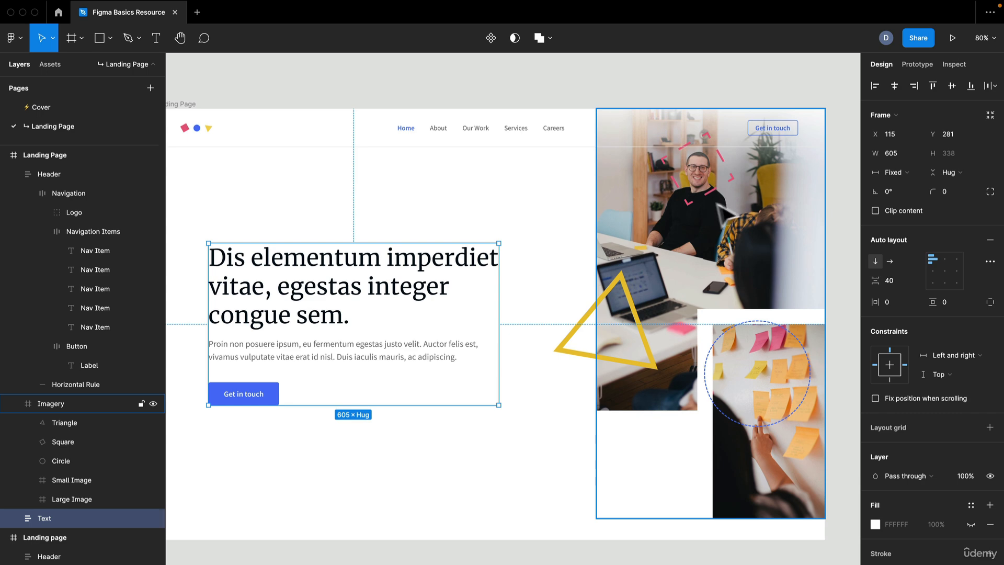
key("Escape")
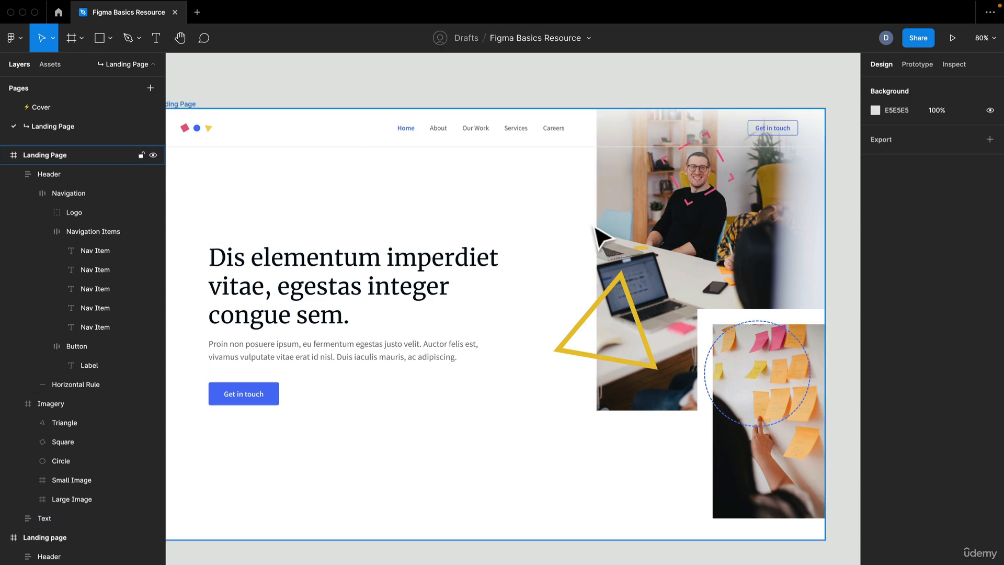